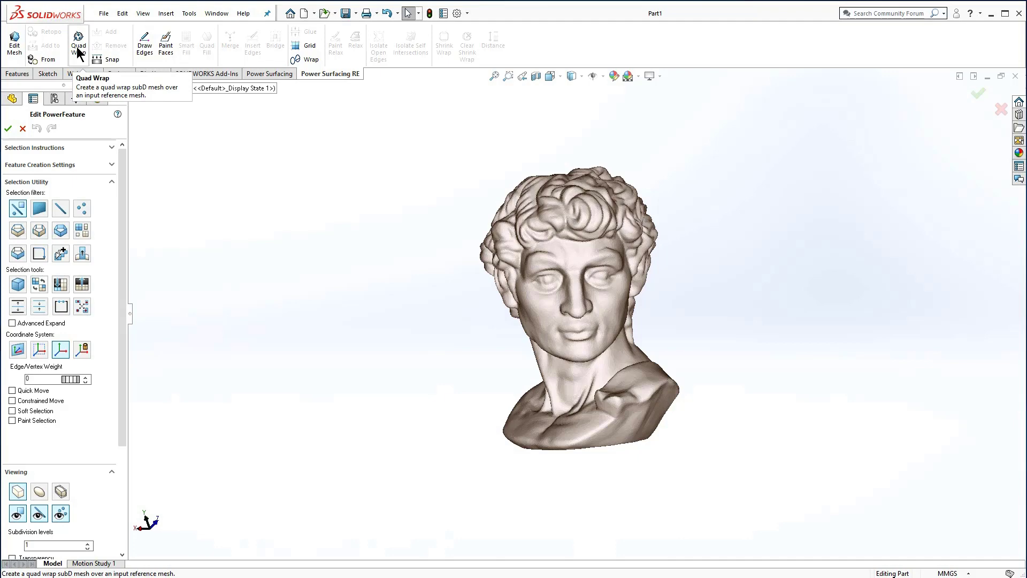
# - Quad Wrap the bust's reference mesh at 1% with the preview shown, and check the resulting mesh for open edges
pyautogui.click(78, 52)
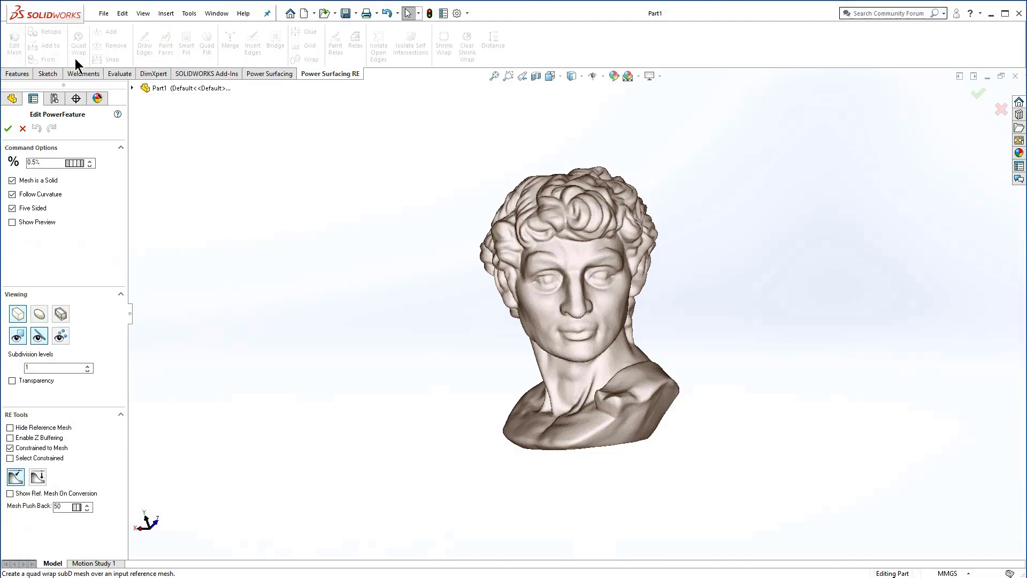
pyautogui.moveTo(44, 162); pyautogui.dragTo(18, 162)
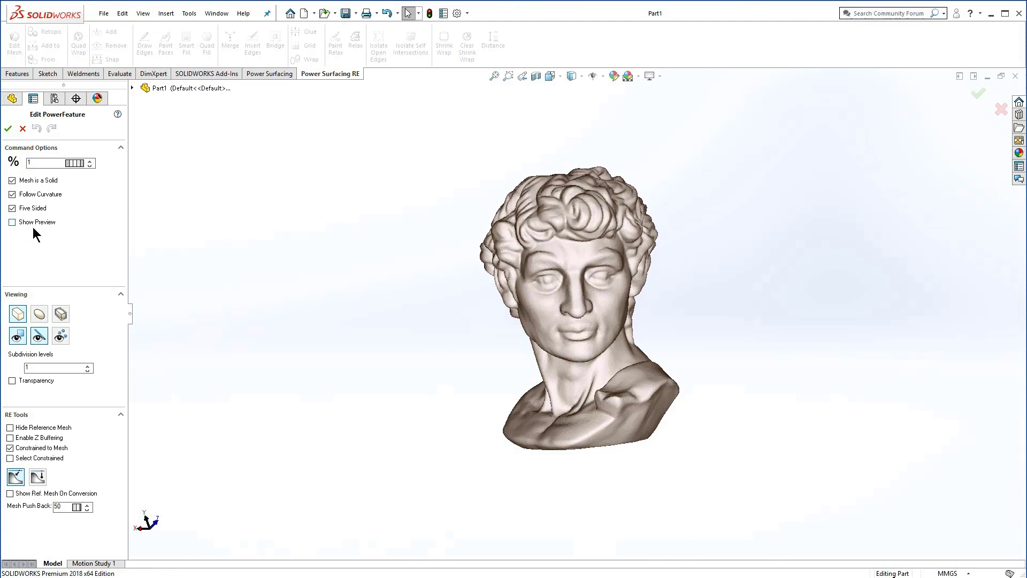
pyautogui.click(12, 222)
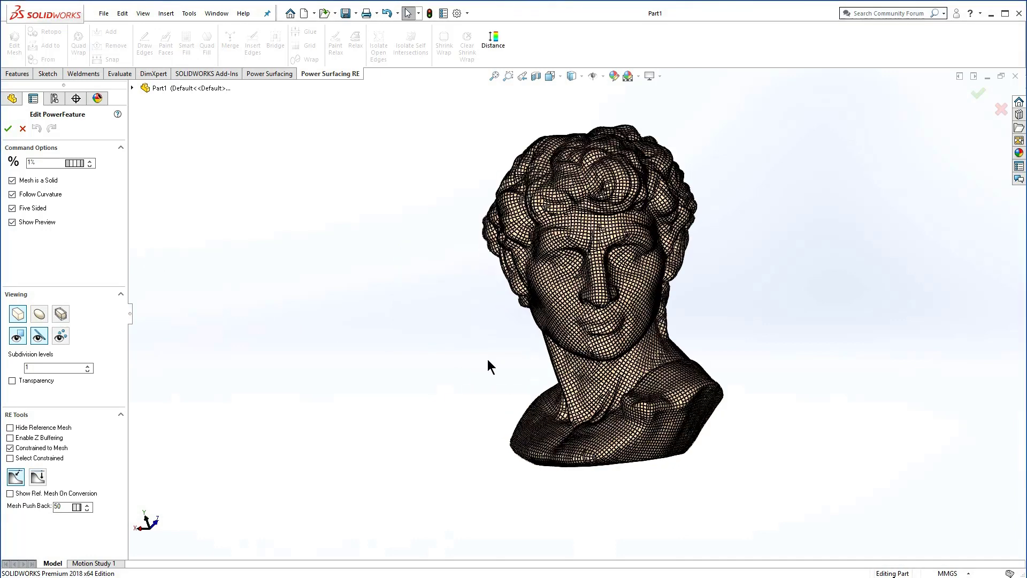
pyautogui.click(8, 129)
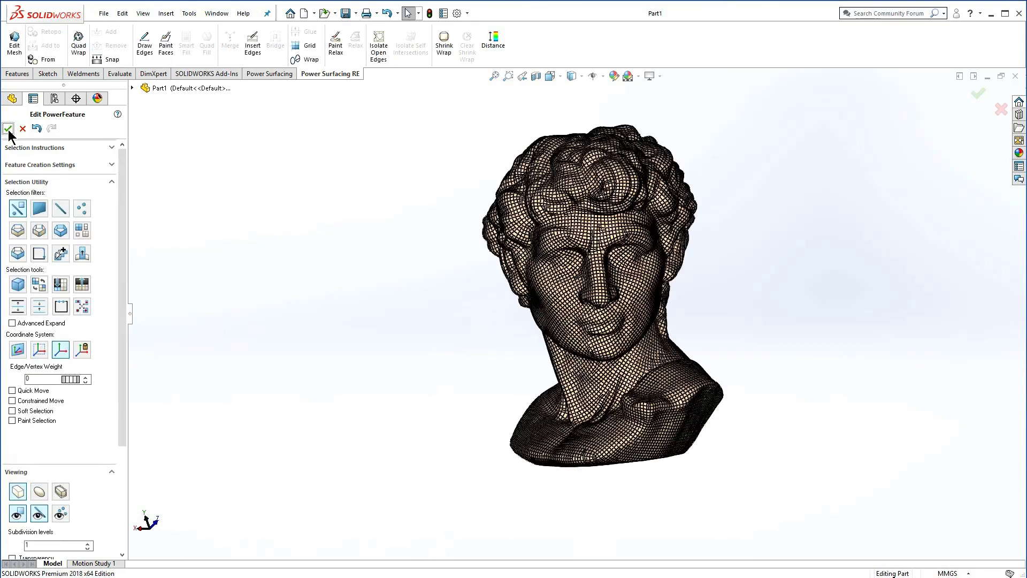
pyautogui.click(381, 54)
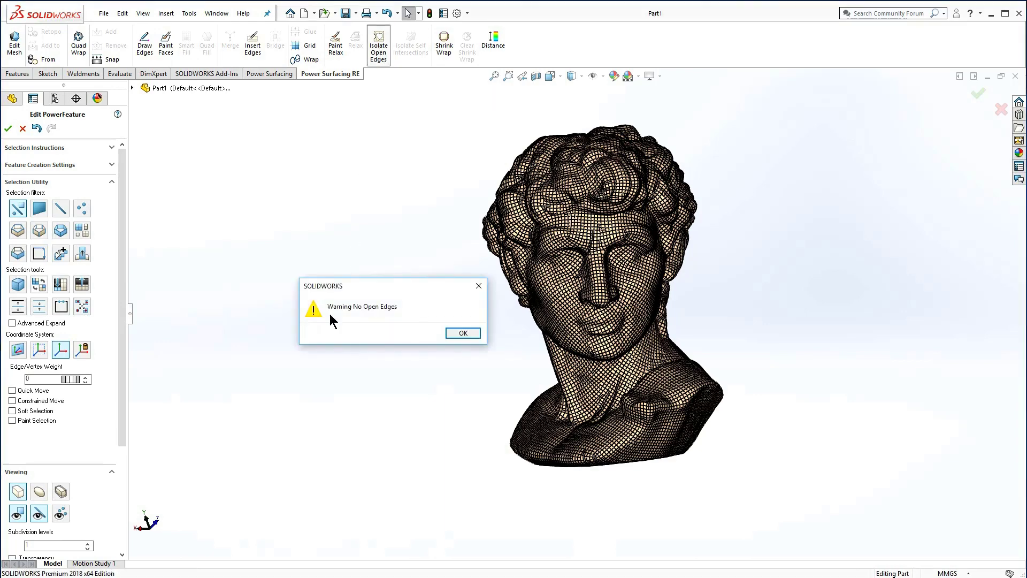
pyautogui.click(463, 333)
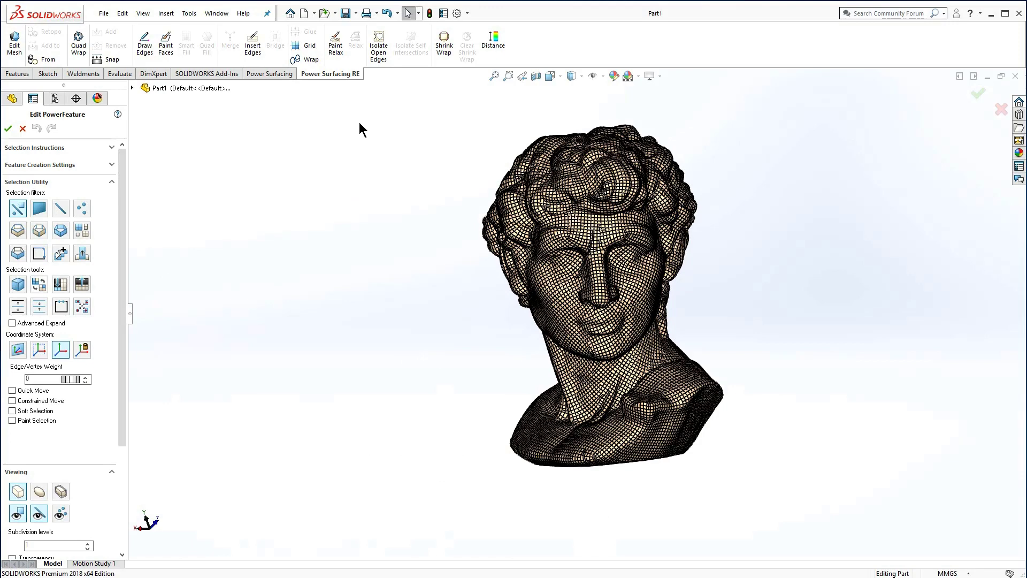
# - Shrink Wrap the quad mesh with a preview and hidden mesh edges, and convert the result into a body
pyautogui.click(444, 46)
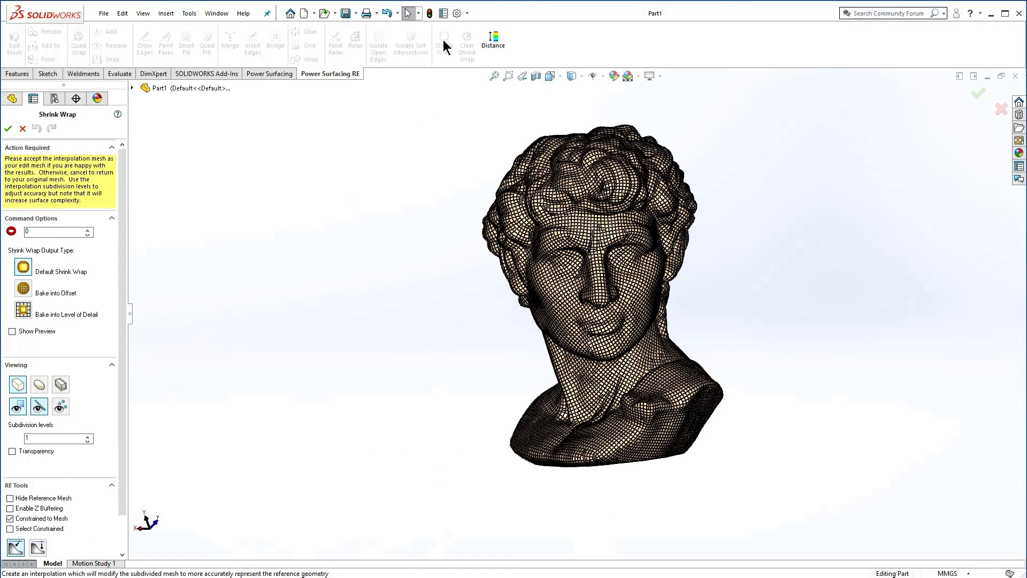
pyautogui.click(11, 329)
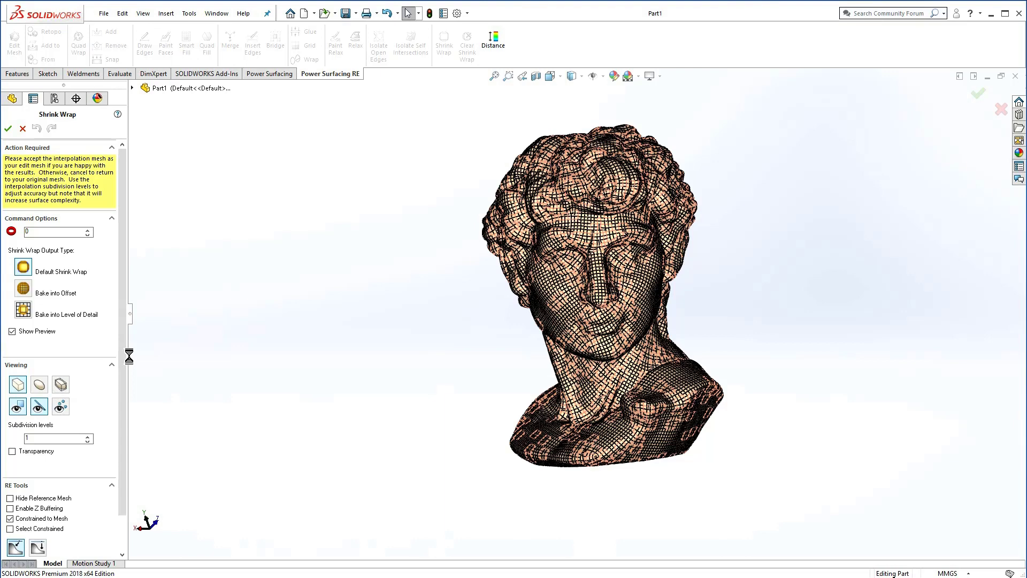
pyautogui.click(41, 409)
pyautogui.moveTo(493, 380)
pyautogui.mouseDown(button='middle')
pyautogui.moveTo(403, 389)
pyautogui.moveTo(501, 393)
pyautogui.mouseUp(button='middle')
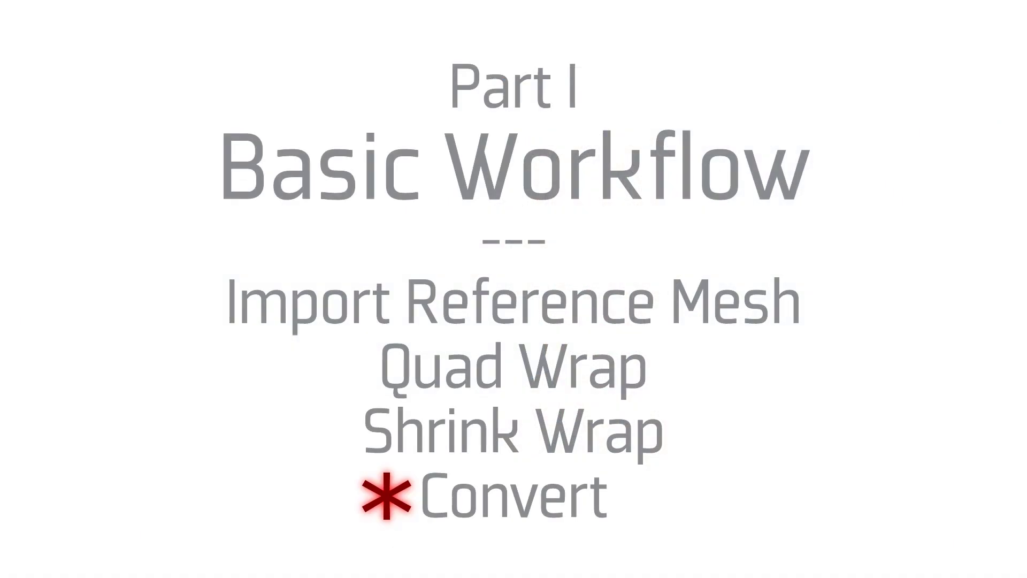
pyautogui.click(10, 131)
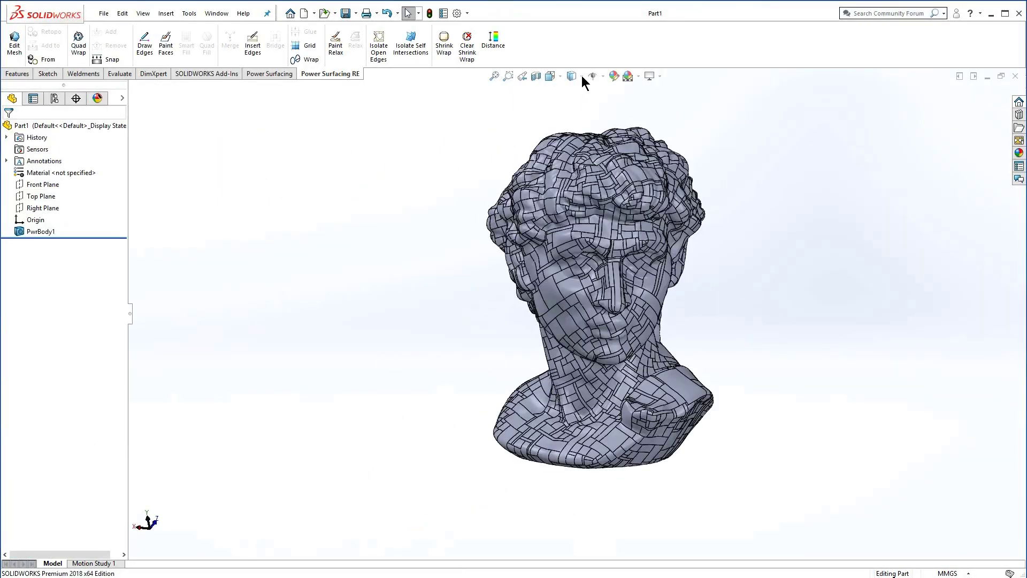
# - Display the converted bust shaded without edges and inspect its interior with a section view
pyautogui.click(582, 77)
pyautogui.click(573, 106)
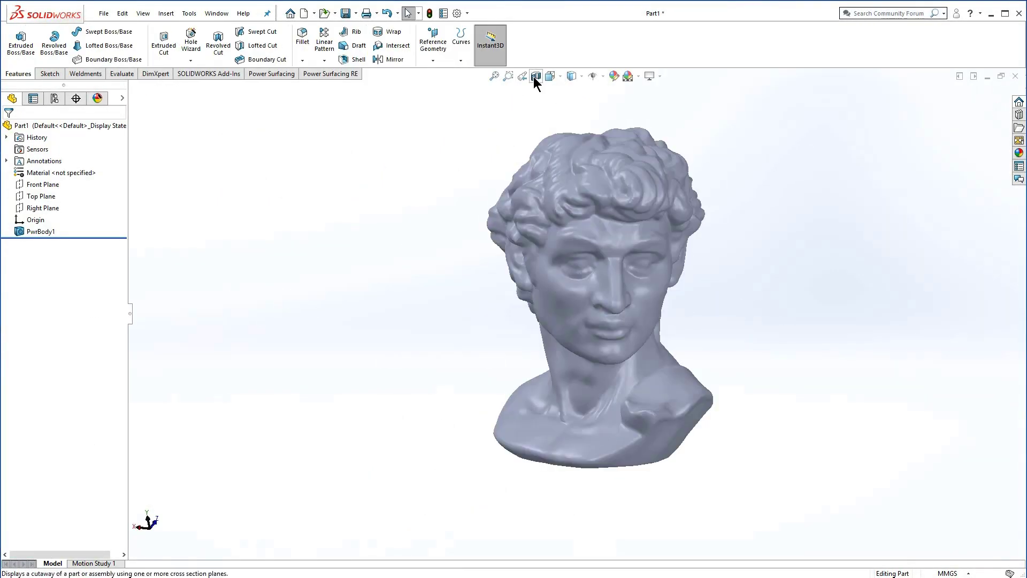
pyautogui.click(535, 76)
pyautogui.moveTo(597, 297); pyautogui.dragTo(515, 398)
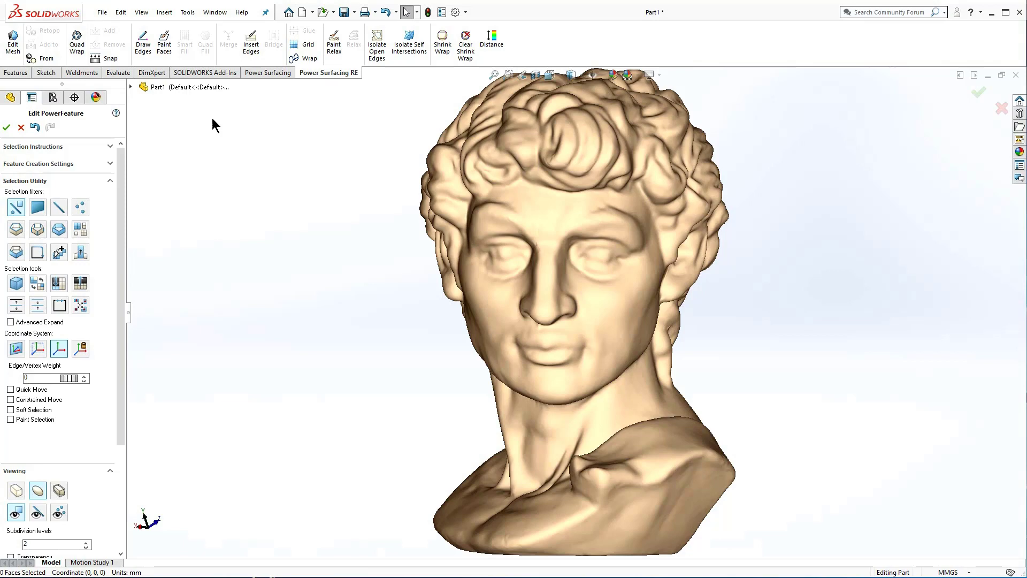
# - Quad Wrap the bust's reference mesh with a size of 1.5%
pyautogui.click(76, 38)
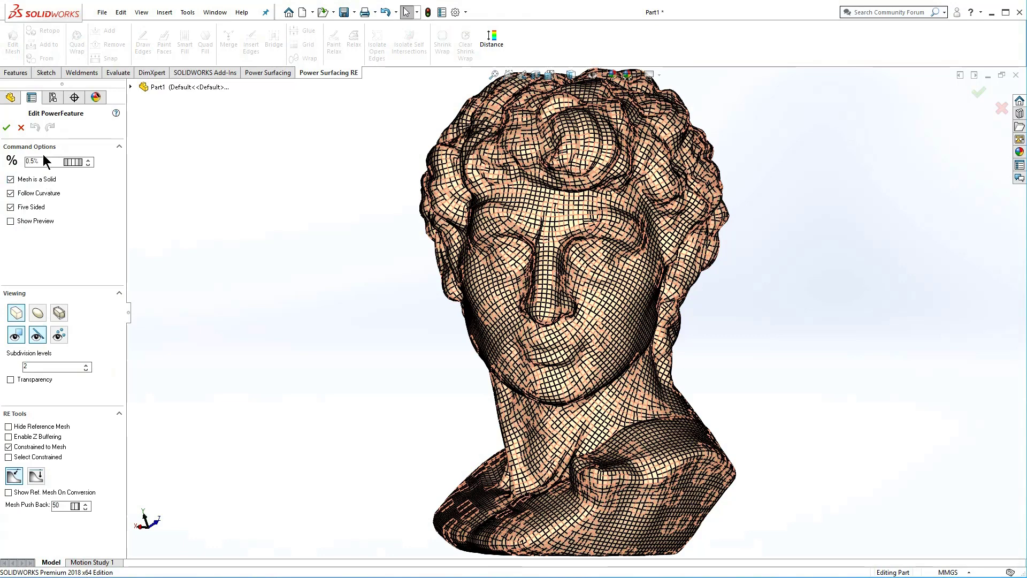
pyautogui.doubleClick(39, 160)
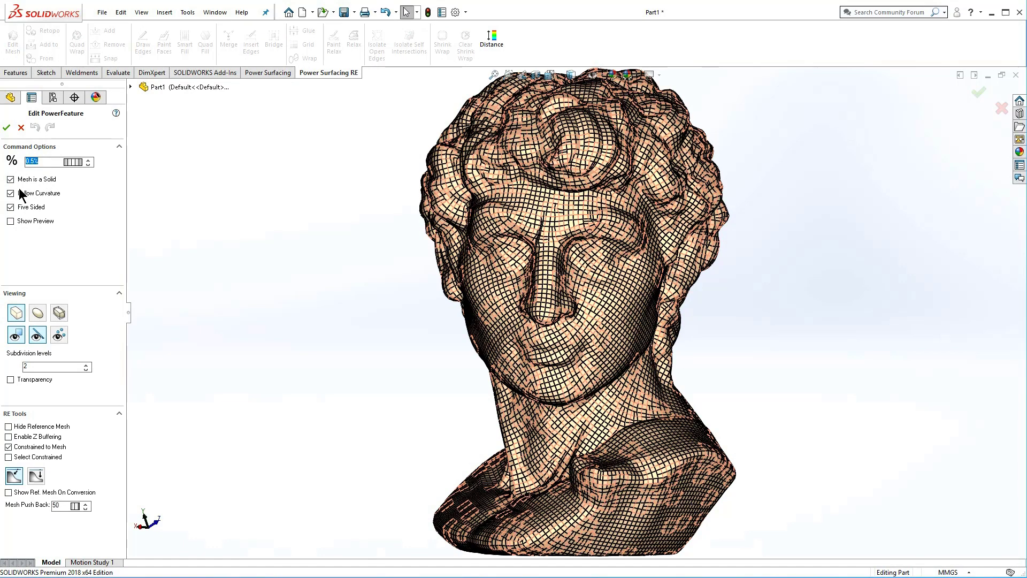
pyautogui.write('1.5%')
pyautogui.click(7, 129)
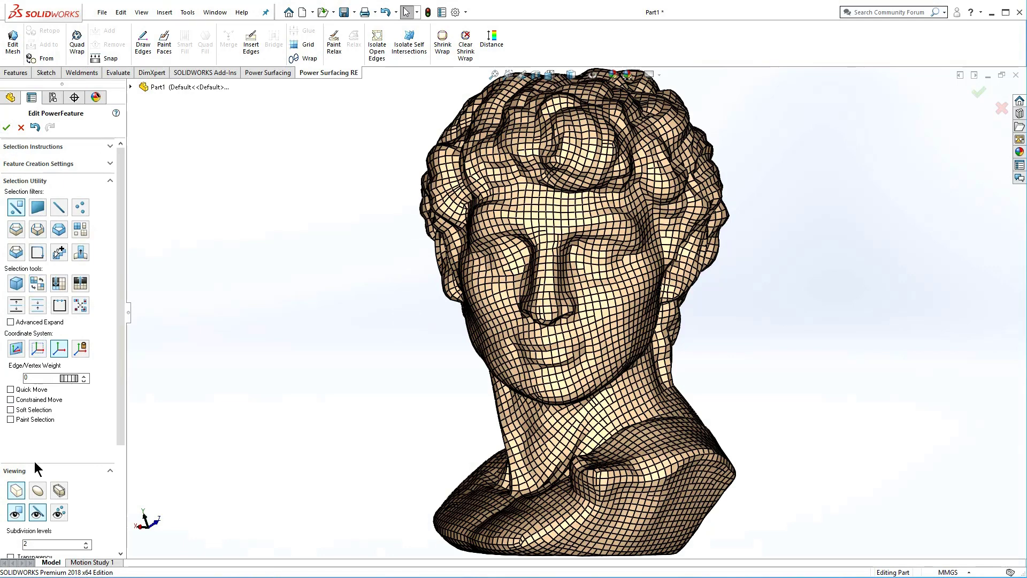
# - Hide the mesh edges and enable Z Buffering to compare the quad mesh with the reference mesh
pyautogui.click(37, 512)
pyautogui.moveTo(120, 432); pyautogui.dragTo(113, 550)
pyautogui.moveTo(355, 408); pyautogui.dragTo(330, 417, button='middle')
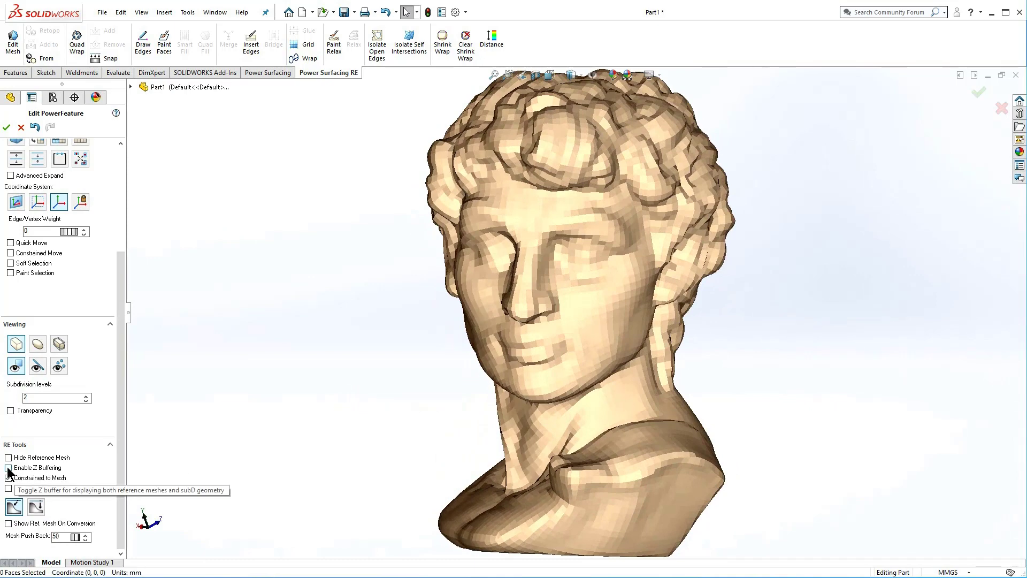
pyautogui.click(48, 468)
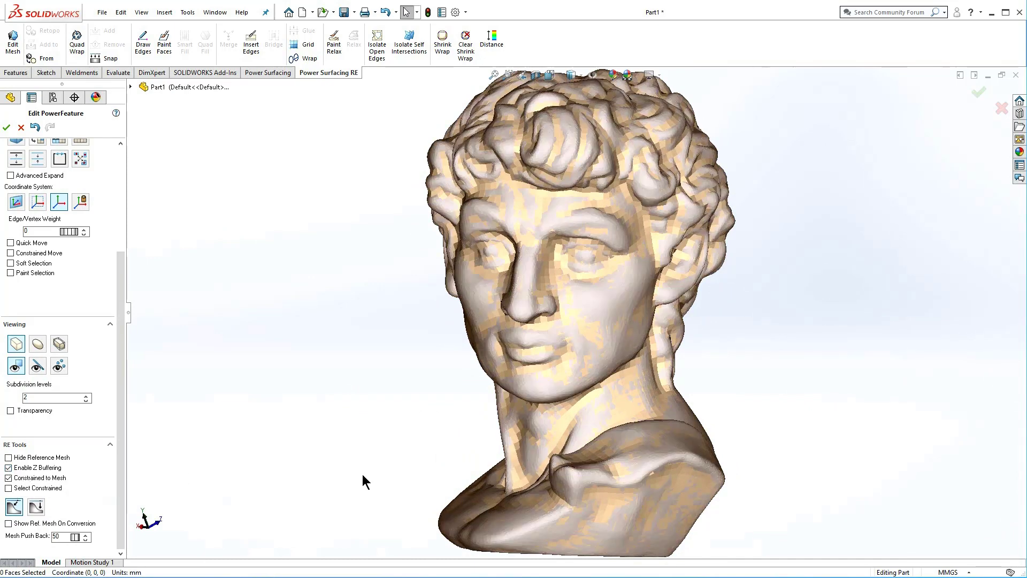
pyautogui.moveTo(406, 463); pyautogui.dragTo(428, 464, button='middle')
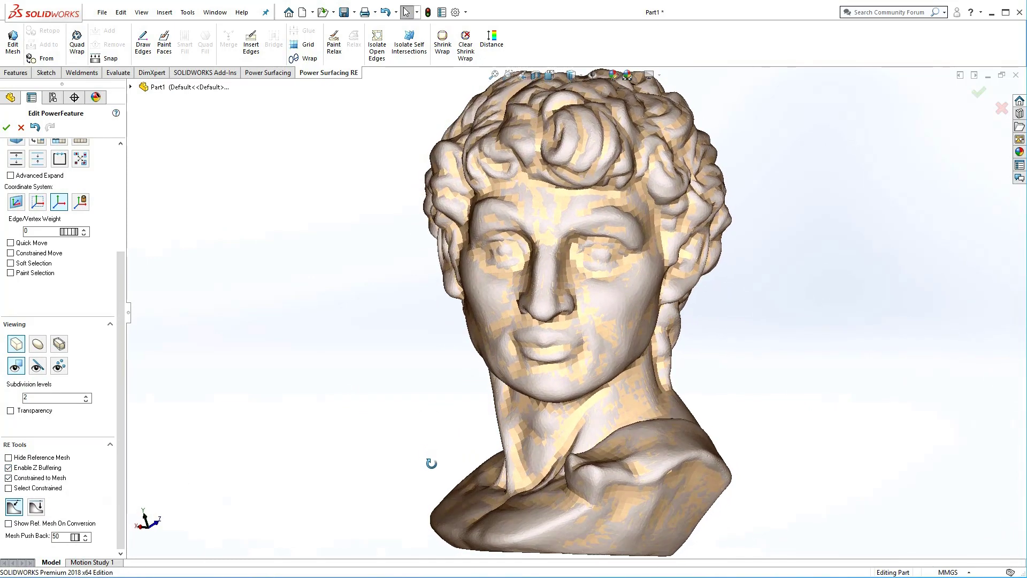
# - Examine the mesh vertices with Z Buffering turned off, and hide the vertices again
pyautogui.click(60, 367)
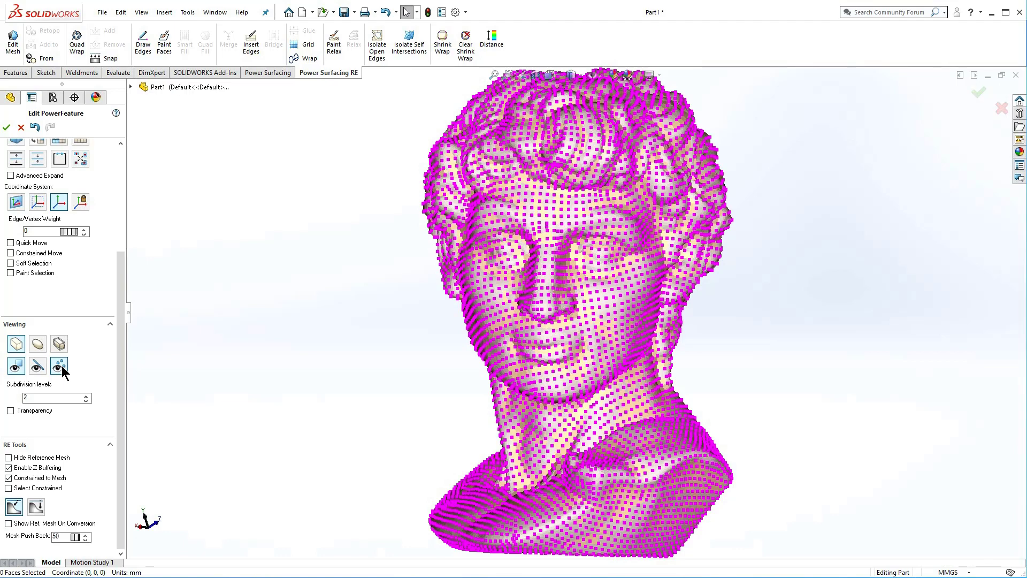
pyautogui.click(9, 468)
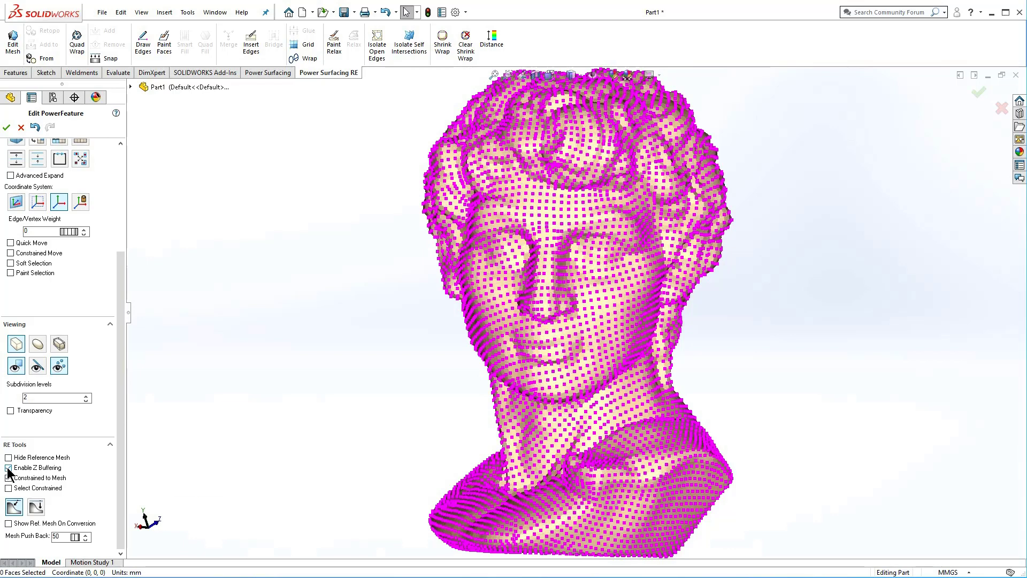
pyautogui.click(58, 367)
# - Switch to the smooth SubD display and examine the surface against the reference mesh around the ear and face
pyautogui.click(37, 345)
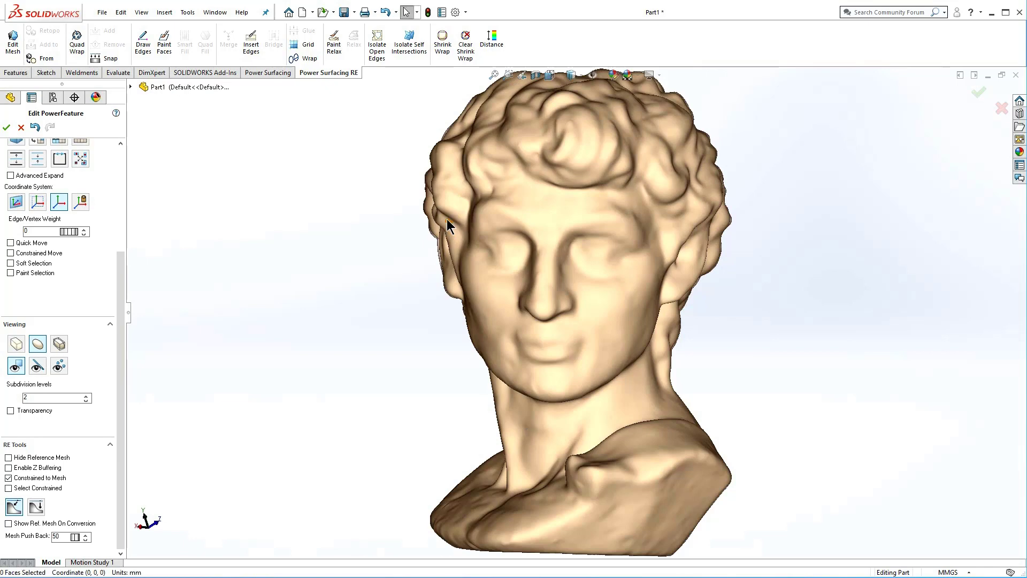
pyautogui.scroll(-3, 446, 265)
pyautogui.scroll(-3, 447, 268)
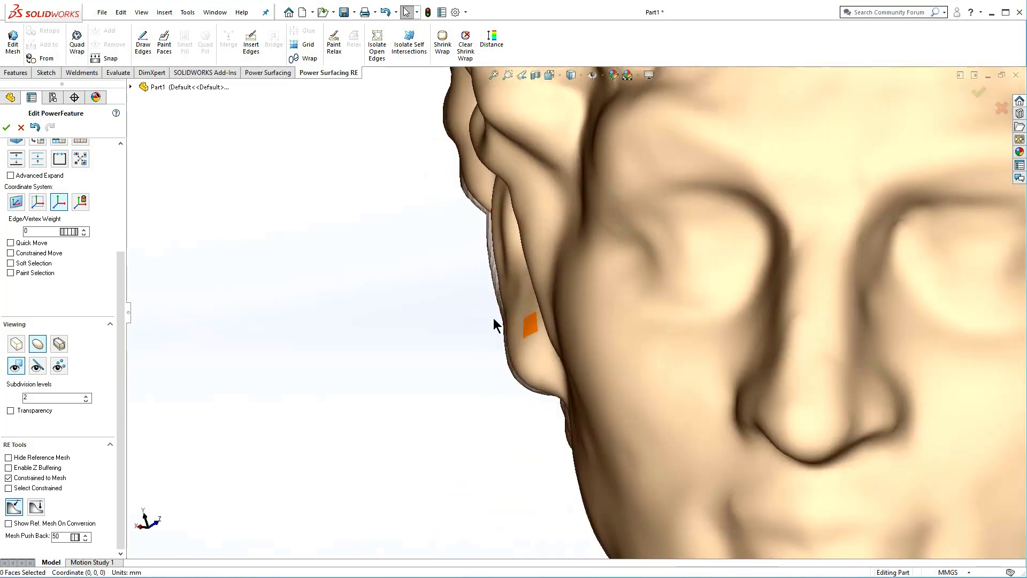
pyautogui.scroll(6, 489, 321)
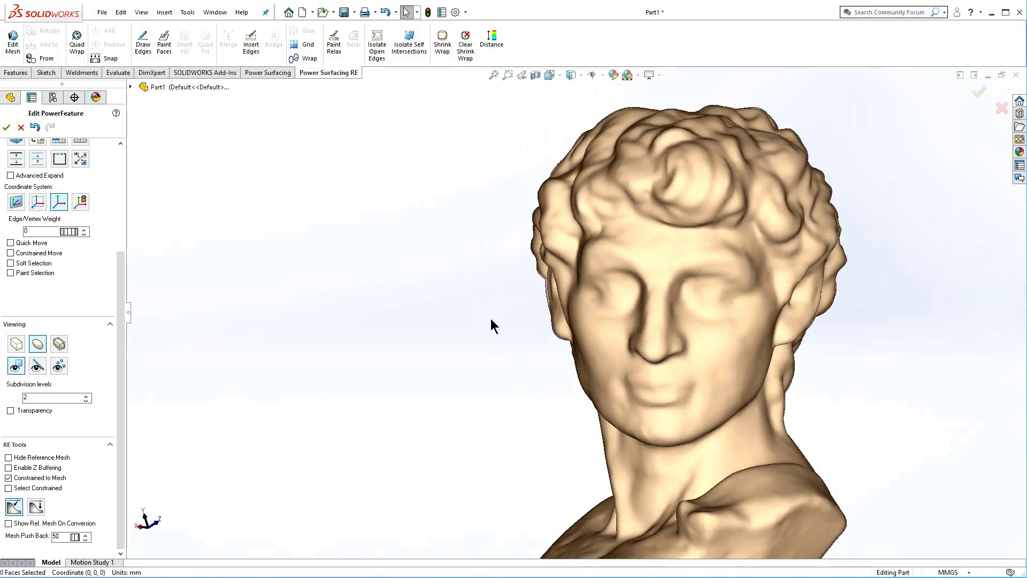
pyautogui.scroll(-3, 572, 351)
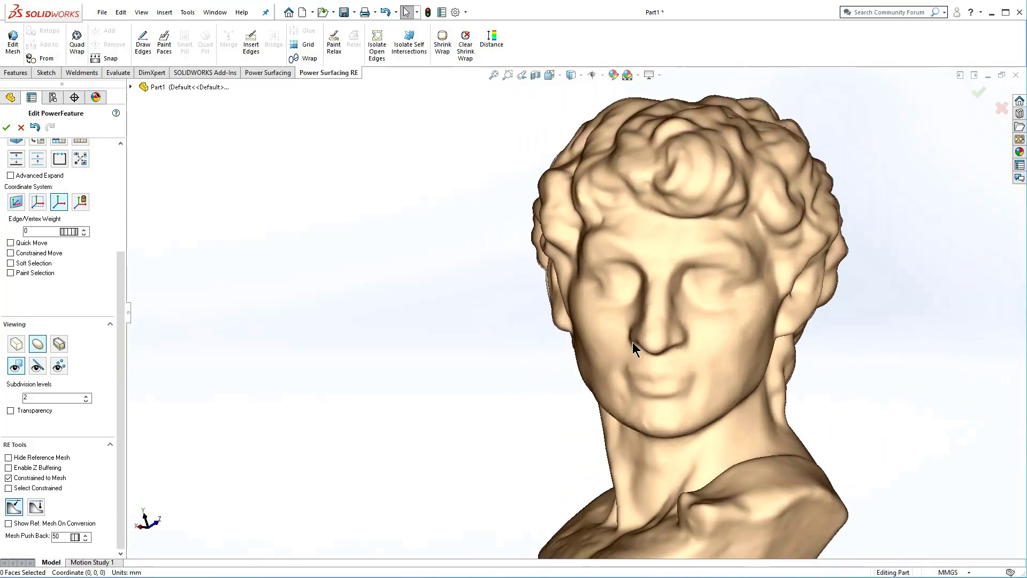
pyautogui.scroll(2, 650, 329)
pyautogui.moveTo(653, 325); pyautogui.dragTo(550, 308, button='middle')
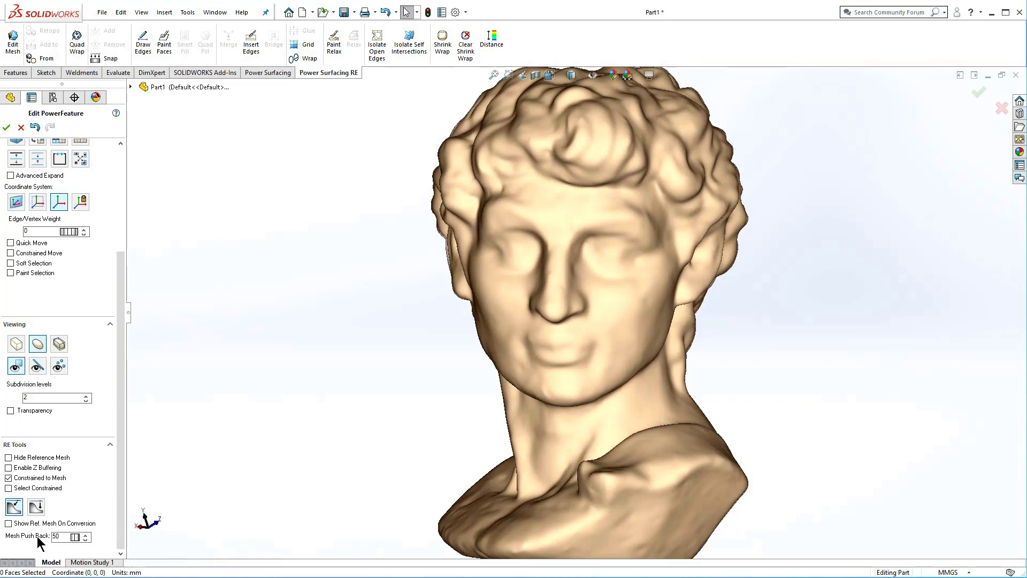
# - Compare the meshes with Mesh Push Back at 0 and vertices shown, and restore it to 50 with vertices hidden
pyautogui.moveTo(64, 537); pyautogui.dragTo(37, 536)
pyautogui.write('0')
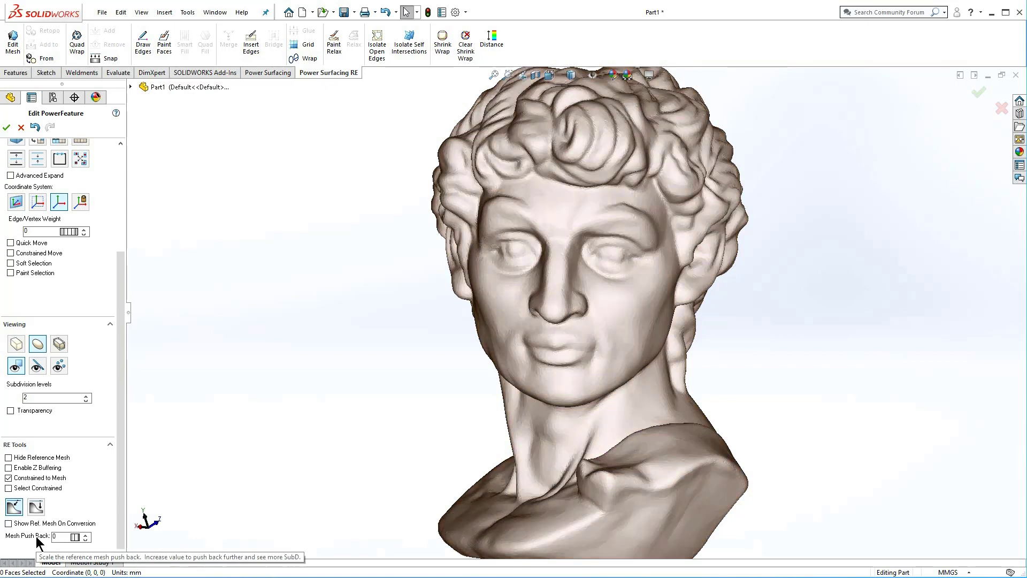
pyautogui.click(60, 365)
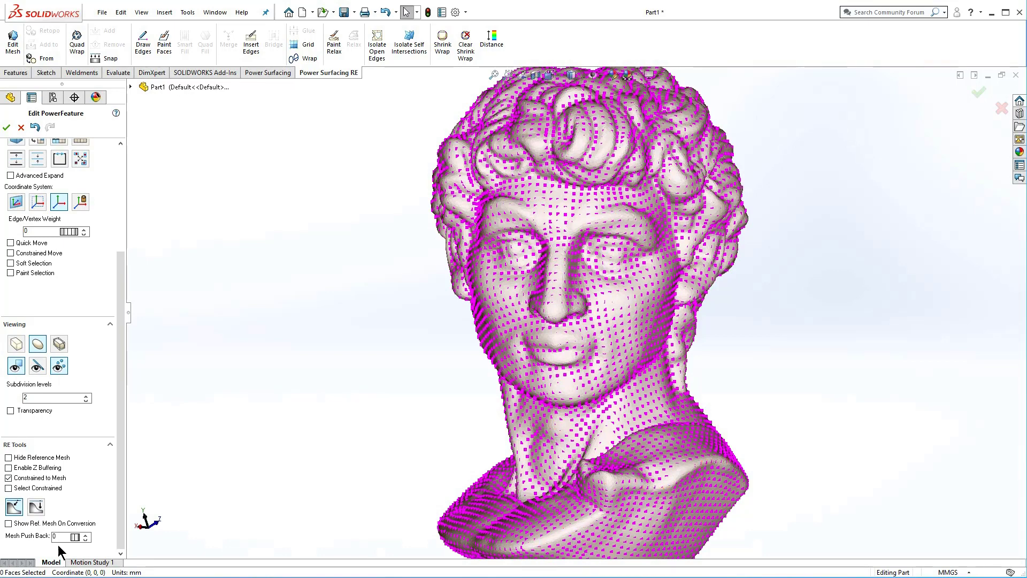
pyautogui.moveTo(63, 535); pyautogui.dragTo(46, 536)
pyautogui.write('50')
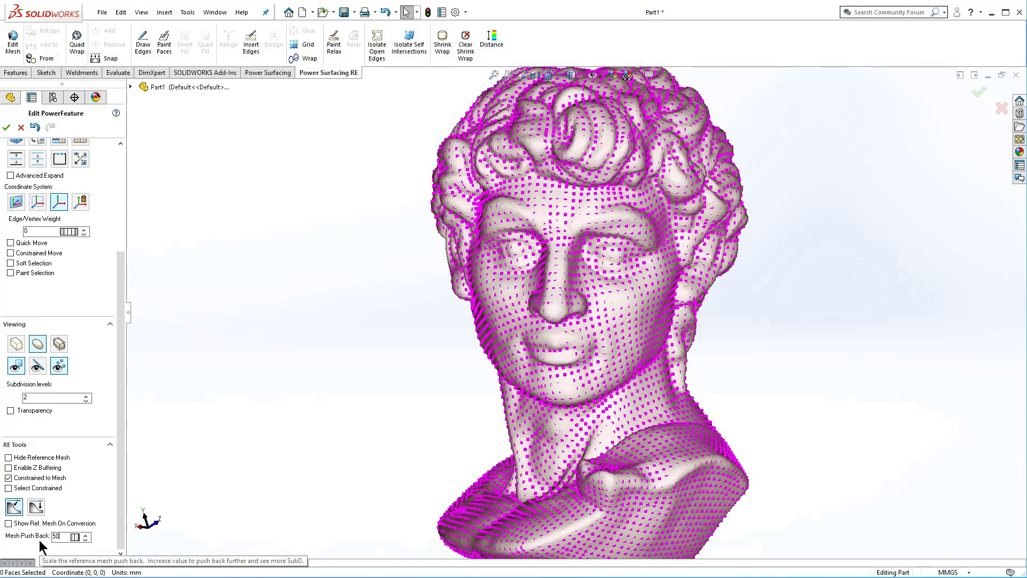
pyautogui.click(62, 368)
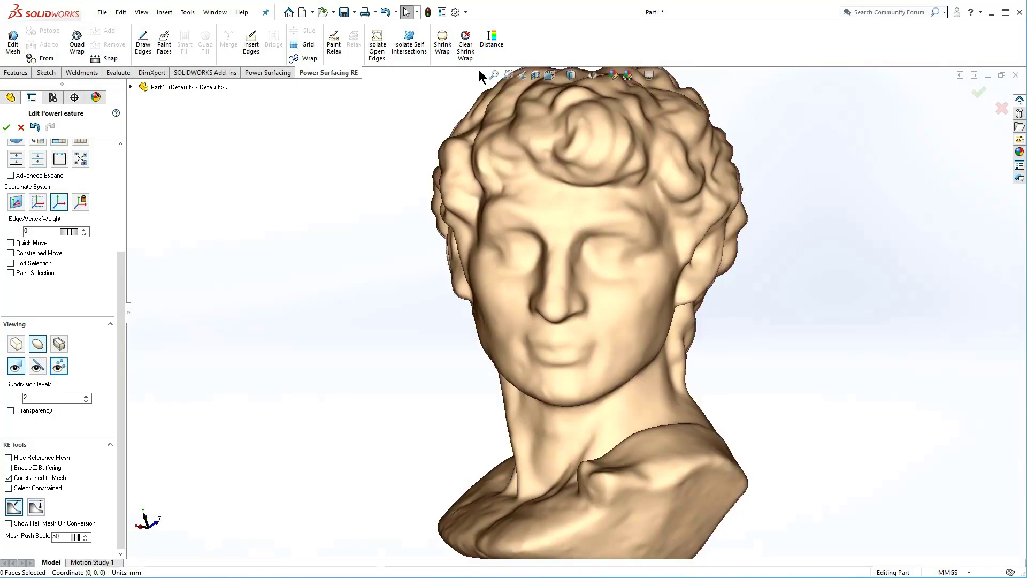
# - Calculate the Distance color map on the bust and set its range to 0.5 mm and -0.5 mm
pyautogui.click(492, 42)
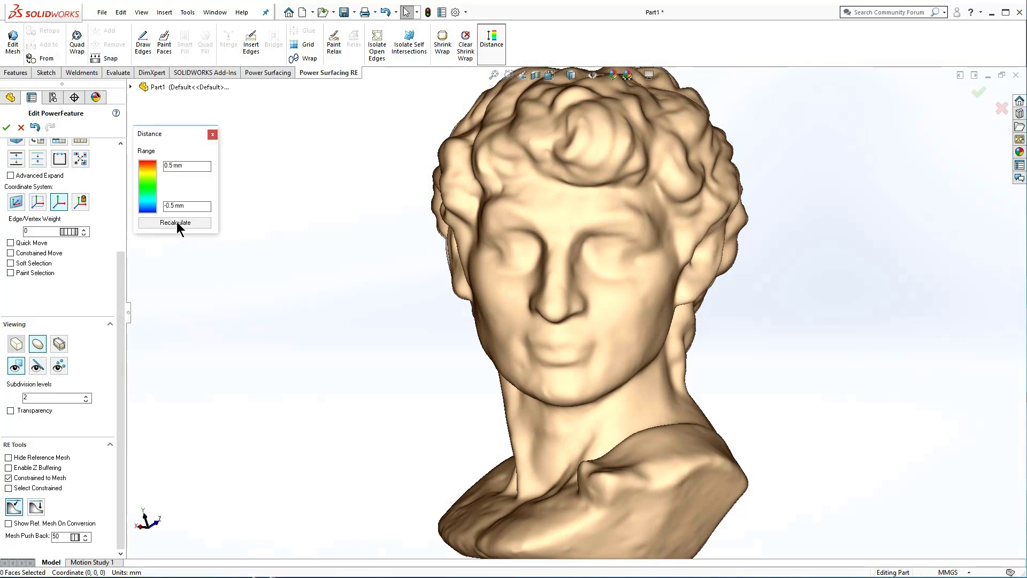
pyautogui.click(176, 222)
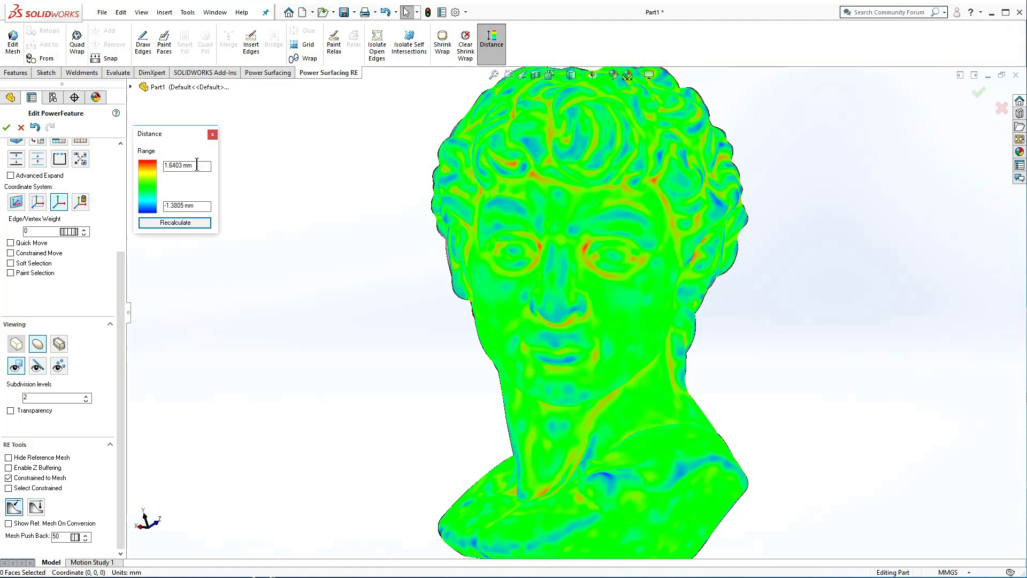
pyautogui.moveTo(204, 165); pyautogui.dragTo(159, 169)
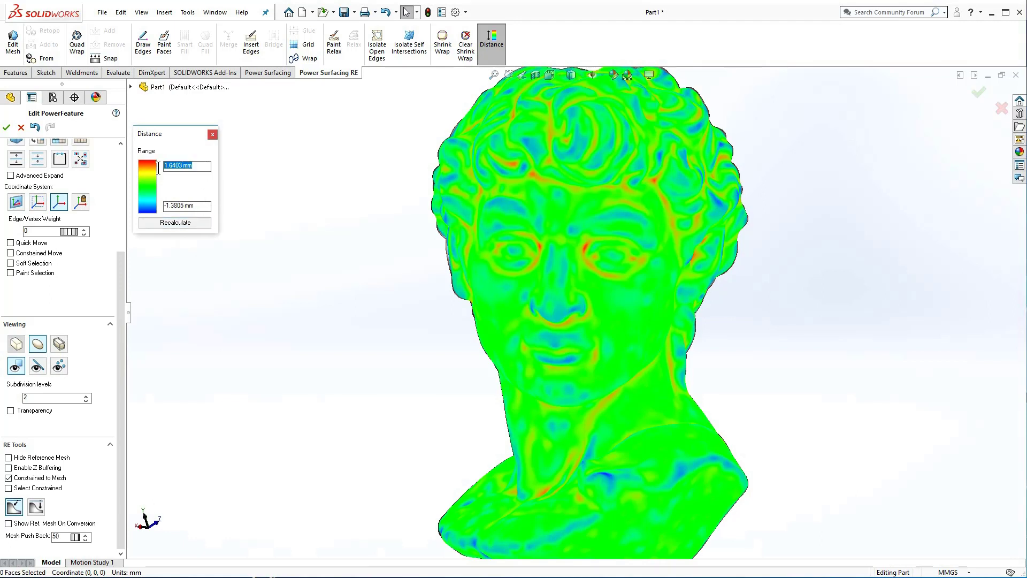
pyautogui.write('0.5')
pyautogui.press('Return')
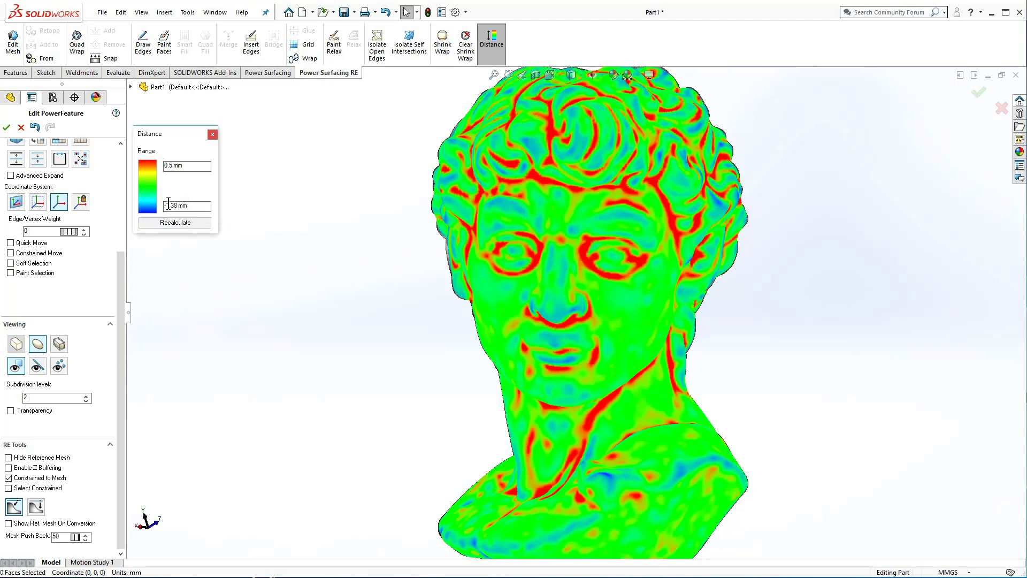
pyautogui.moveTo(166, 205); pyautogui.dragTo(194, 211)
pyautogui.write('-0.5')
pyautogui.press('Return')
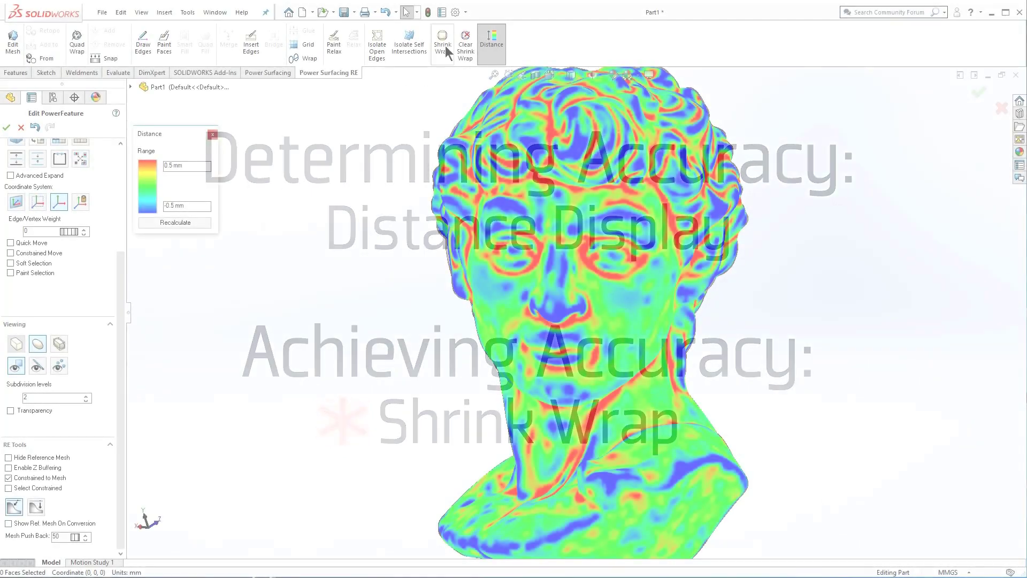
# - Start Shrink Wrap on the bust mesh with the preview shown, comparing interpolation subdivision levels 1, 2 and 3
pyautogui.click(447, 49)
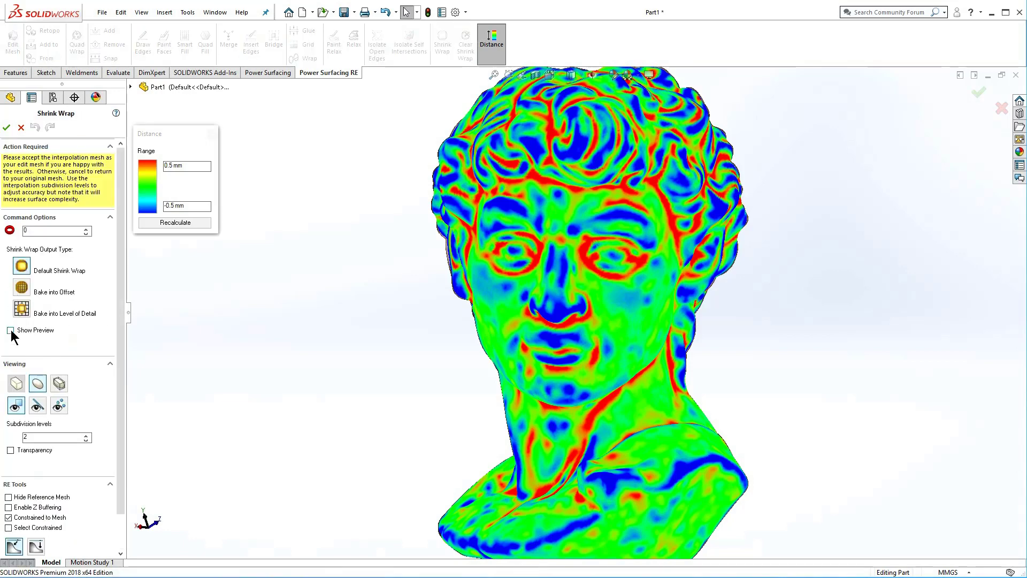
pyautogui.click(10, 331)
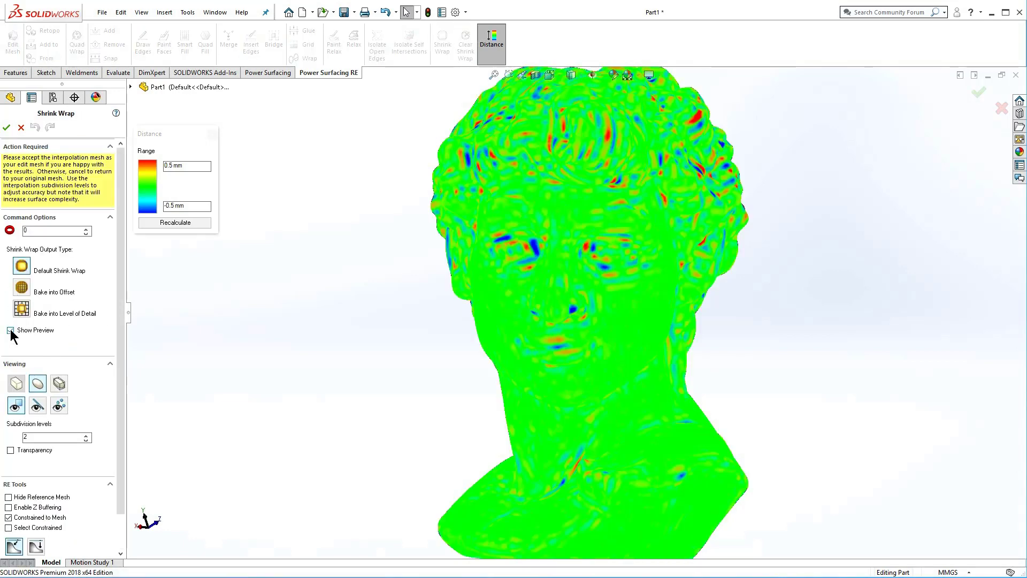
pyautogui.moveTo(32, 233); pyautogui.dragTo(14, 233)
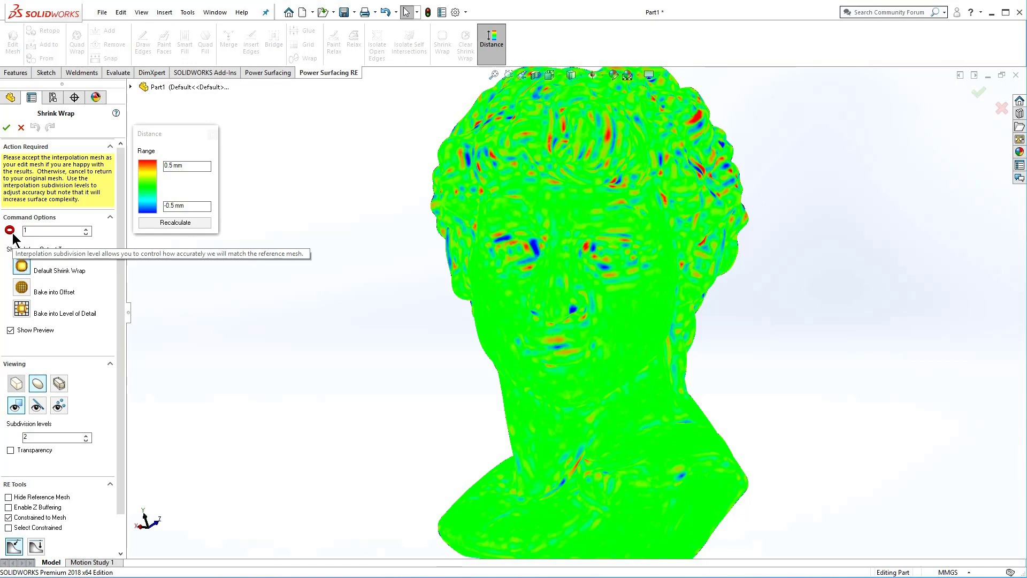
pyautogui.moveTo(33, 232); pyautogui.dragTo(13, 231)
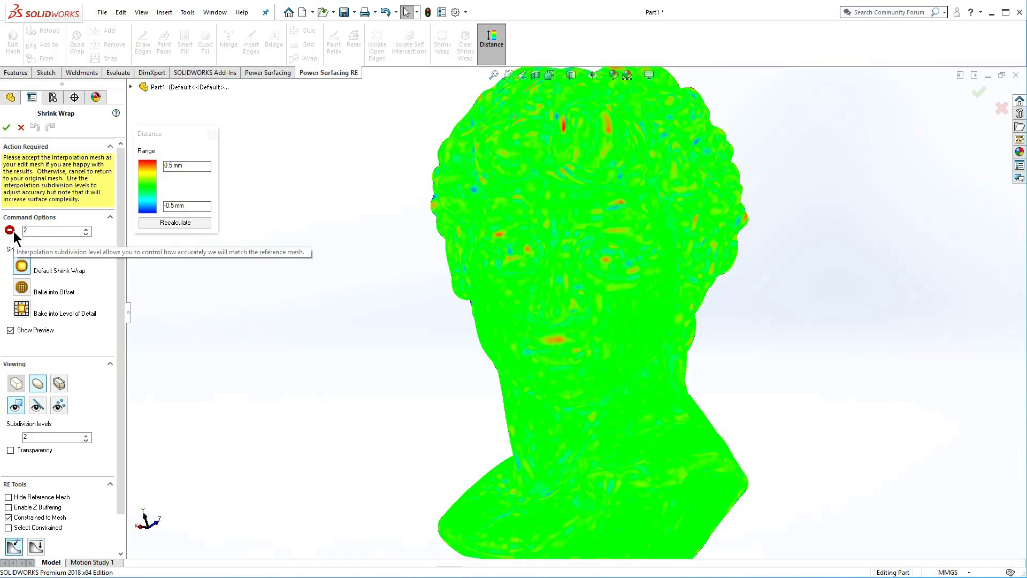
pyautogui.write('3')
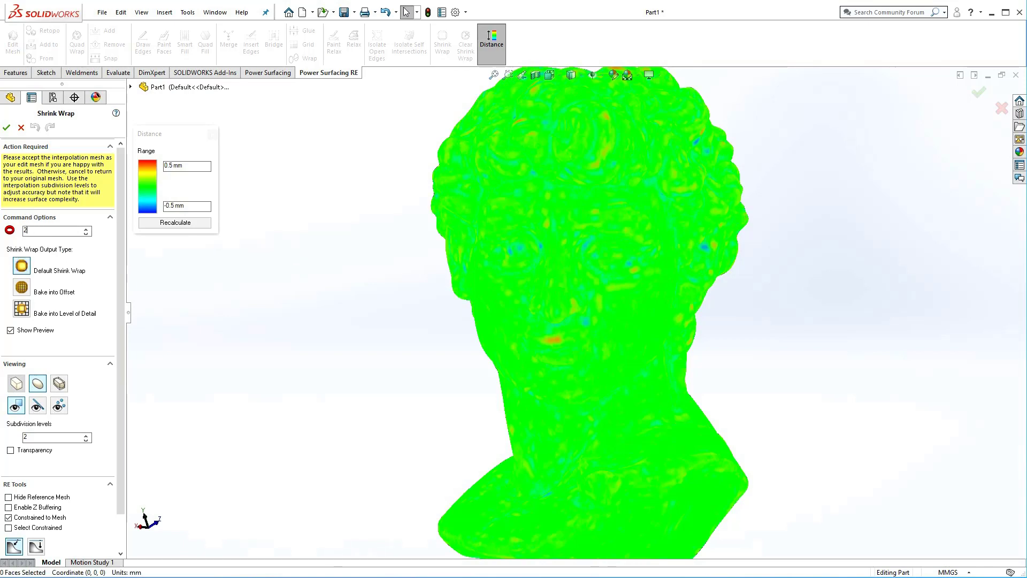
# - Close the Distance display and compare the shrink-wrapped face with the reference mesh using Z Buffering temporarily enabled
pyautogui.click(211, 134)
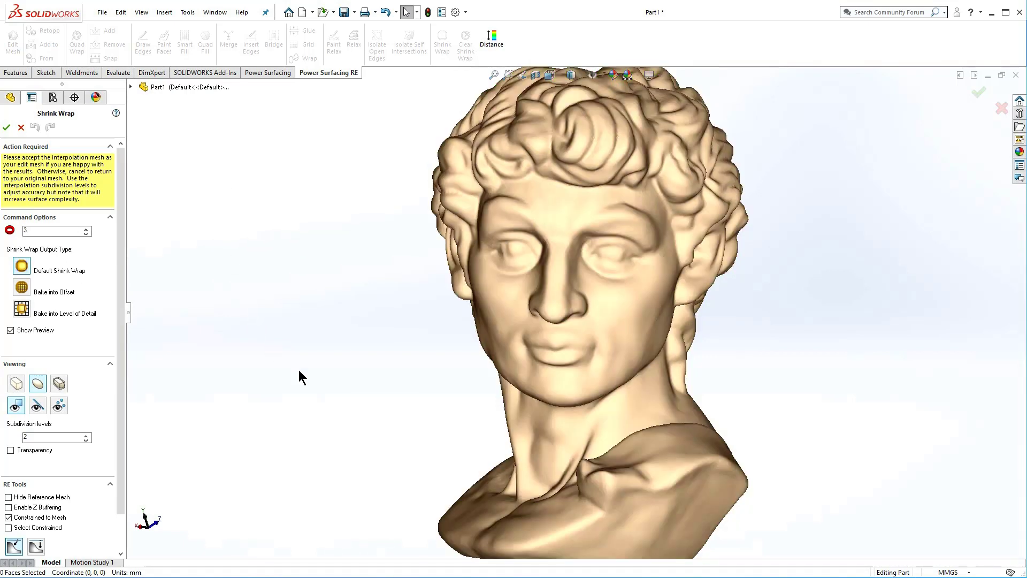
pyautogui.click(9, 506)
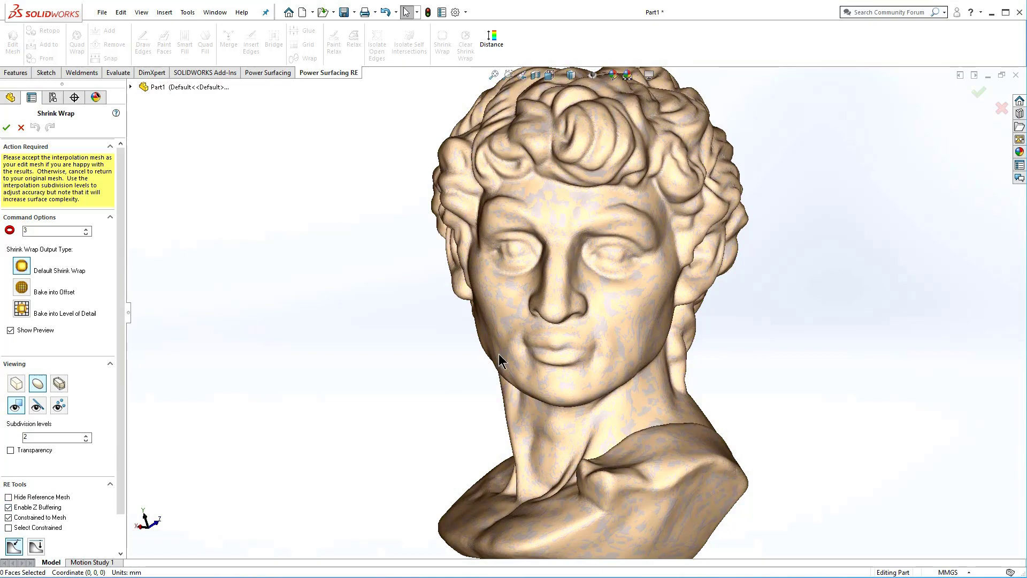
pyautogui.scroll(-5, 499, 354)
pyautogui.moveTo(601, 368); pyautogui.dragTo(546, 358, button='middle')
pyautogui.scroll(6, 630, 369)
pyautogui.click(8, 507)
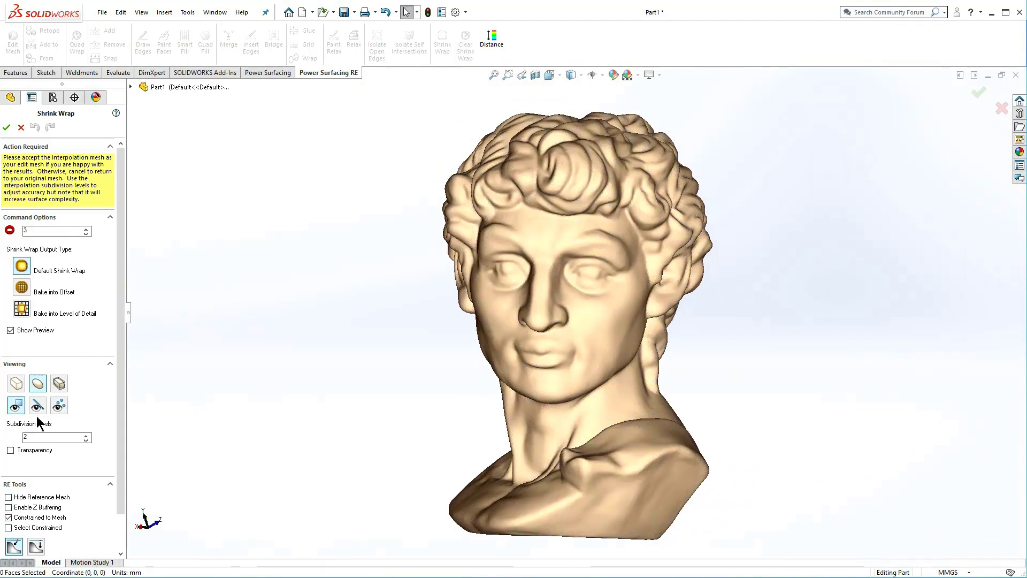
# - Set the Shrink Wrap interpolation level to 1, accept it and convert the bust mesh to a SOLIDWORKS body
pyautogui.click(30, 231)
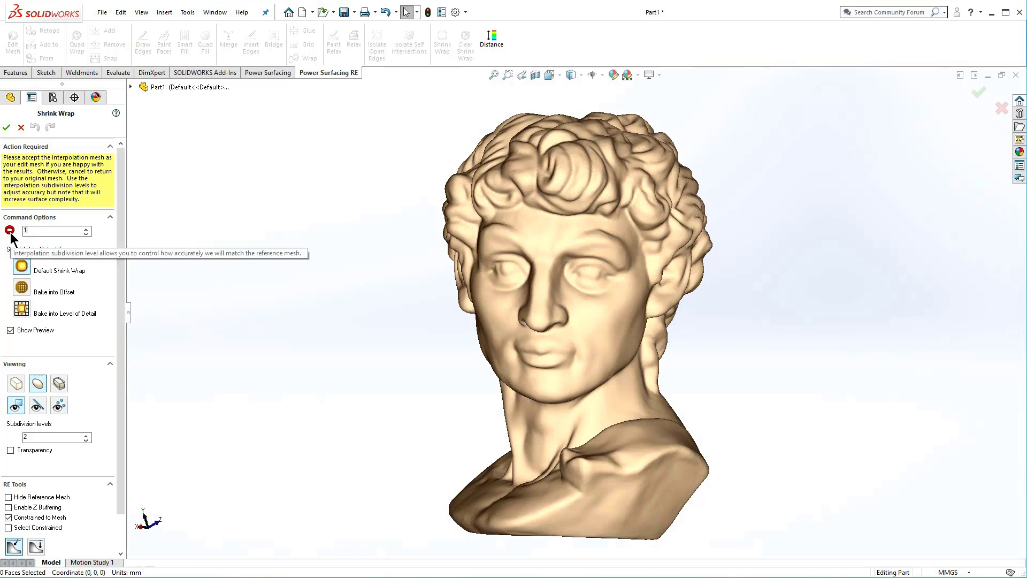
pyautogui.click(7, 127)
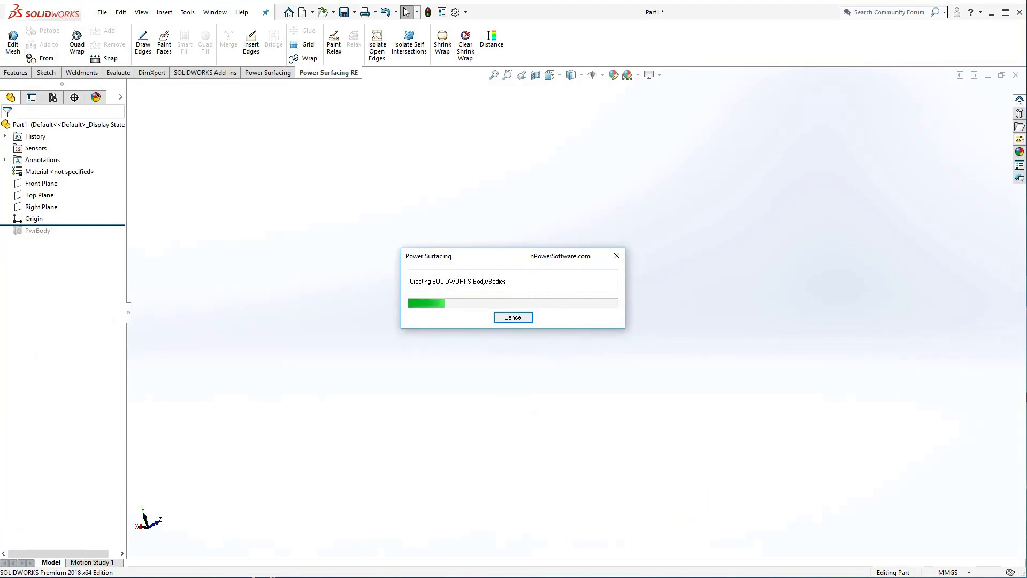
# - Examine the converted bust's face layout in Shaded With Edges and return it to the Shaded display
pyautogui.click(573, 76)
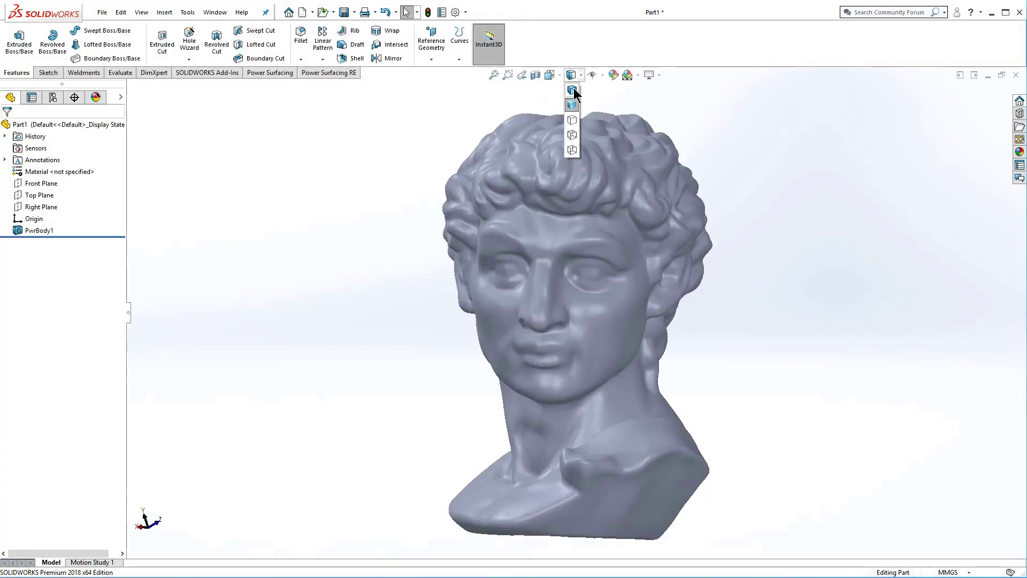
pyautogui.click(573, 91)
pyautogui.moveTo(594, 358)
pyautogui.mouseDown(button='middle')
pyautogui.moveTo(681, 353)
pyautogui.moveTo(586, 362)
pyautogui.mouseUp(button='middle')
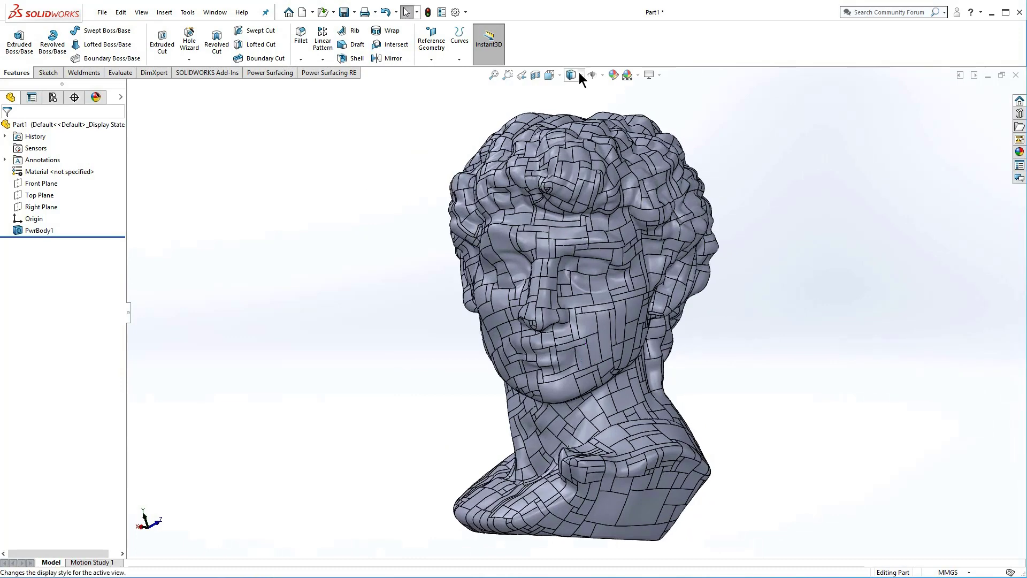
pyautogui.click(573, 76)
pyautogui.click(573, 107)
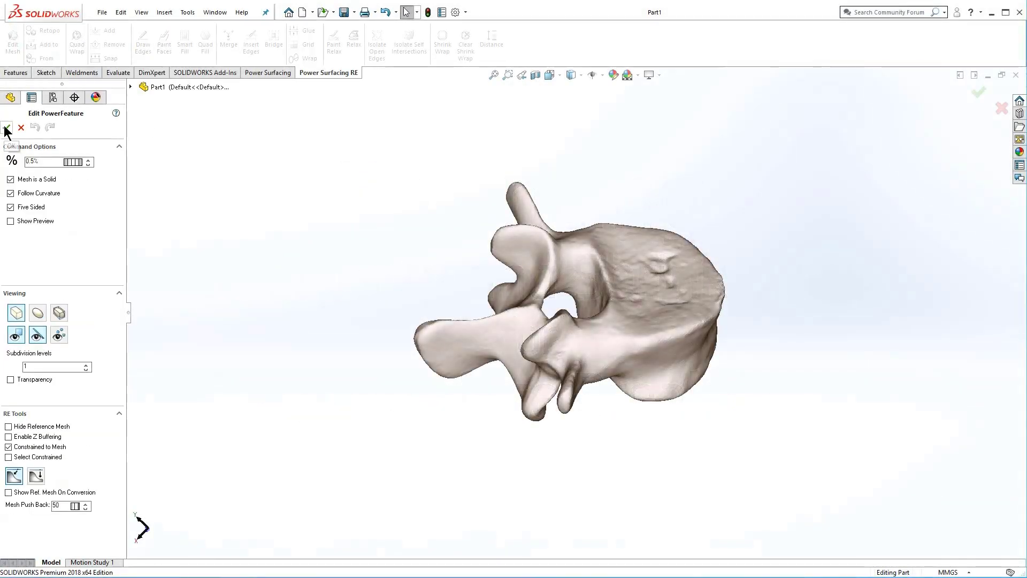
# - Accept the vertebra's 0.5% Quad Wrap, shrink wrap it at interpolation level 0 and convert it to a body
pyautogui.click(5, 128)
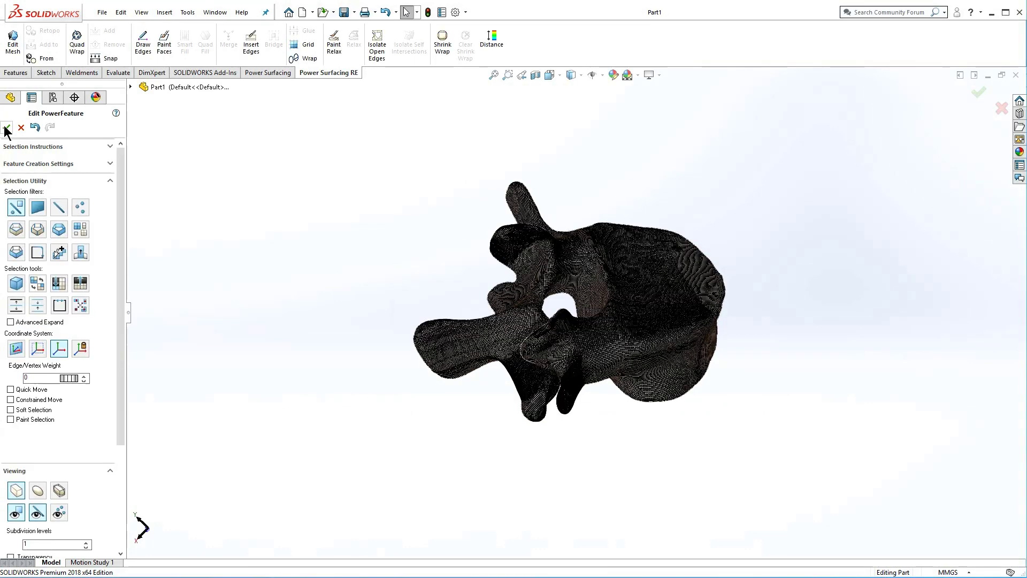
pyautogui.click(442, 44)
pyautogui.click(10, 331)
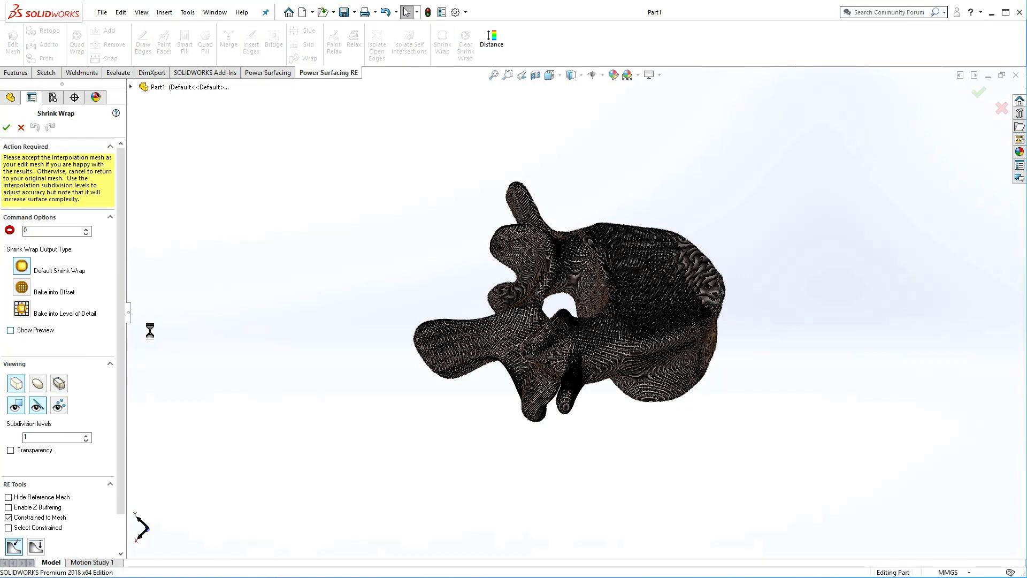
pyautogui.click(6, 127)
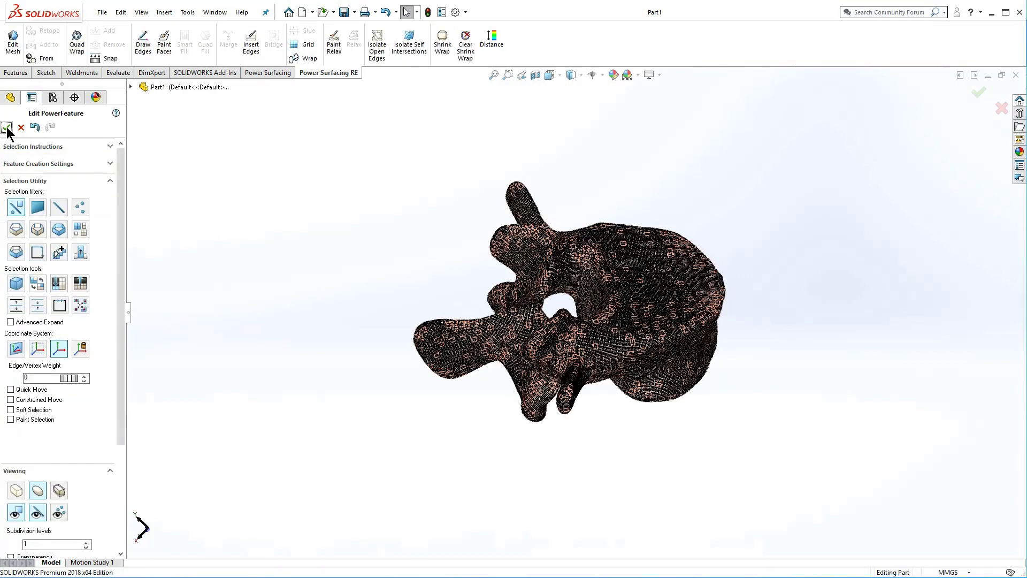
pyautogui.click(6, 127)
pyautogui.moveTo(624, 348)
pyautogui.mouseDown(button='middle')
pyautogui.moveTo(625, 303)
pyautogui.moveTo(615, 332)
pyautogui.mouseUp(button='middle')
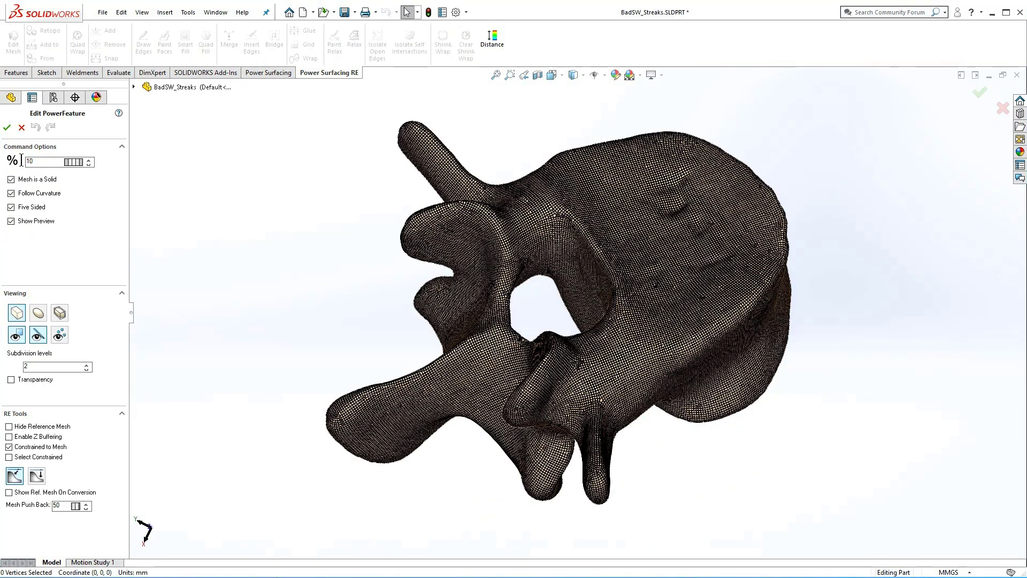
# - Preview the BadSW_Streaks vertebra's Quad Wrap at 10% and 5% polygon size and check the coverage of its tips
pyautogui.press('Return')
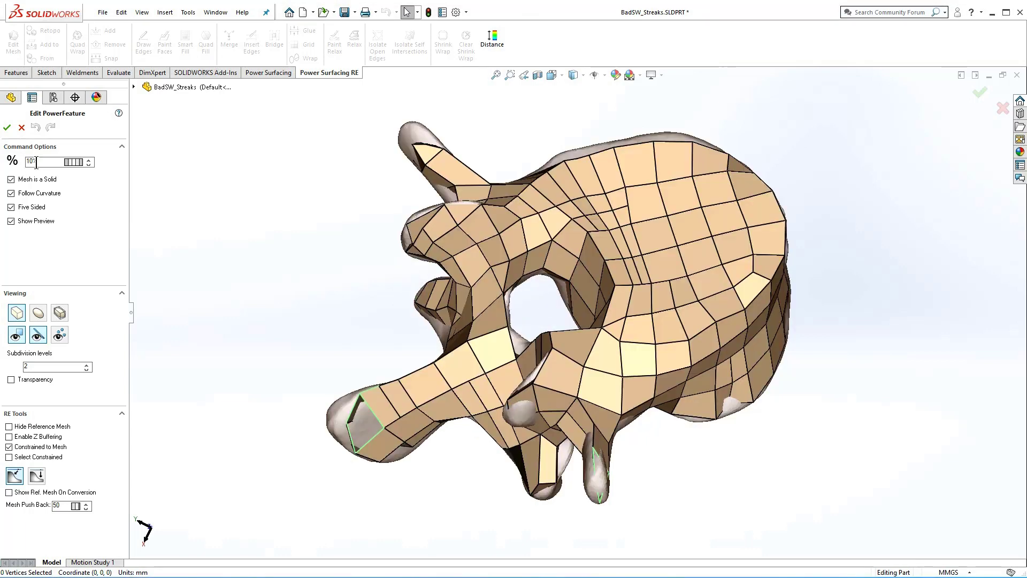
pyautogui.doubleClick(36, 162)
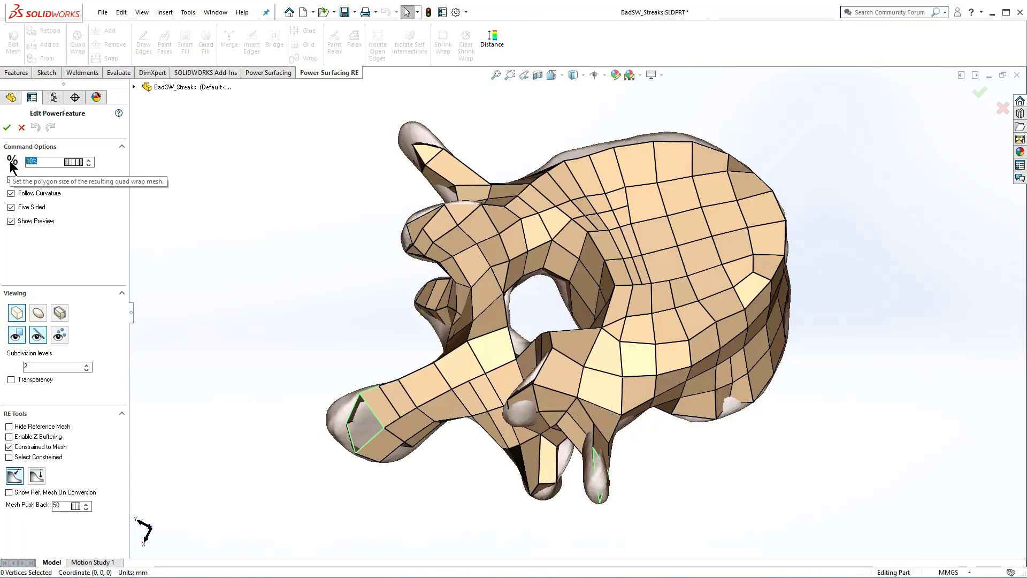
pyautogui.write('5')
pyautogui.press('Return')
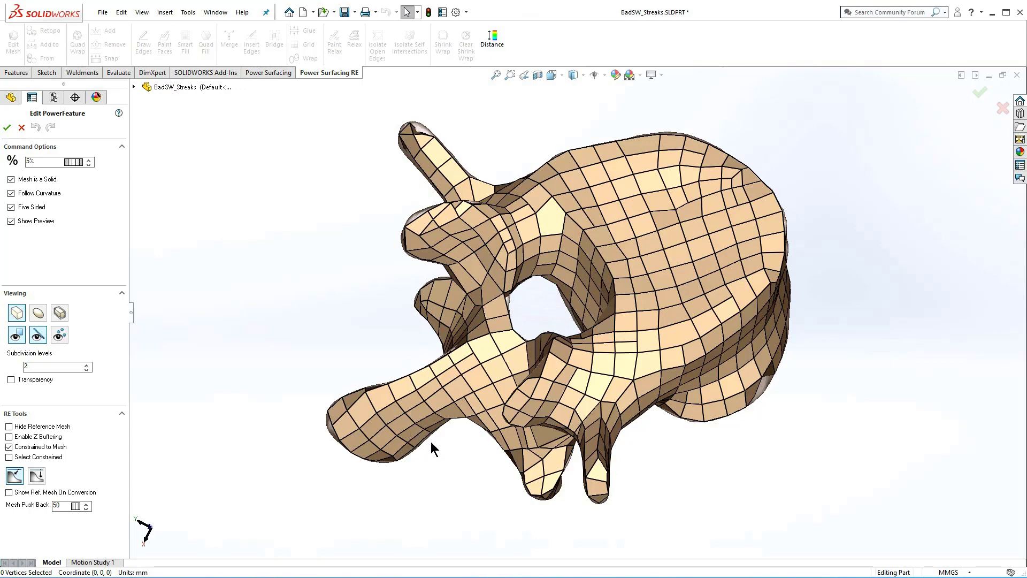
pyautogui.moveTo(431, 441); pyautogui.dragTo(581, 372, button='middle')
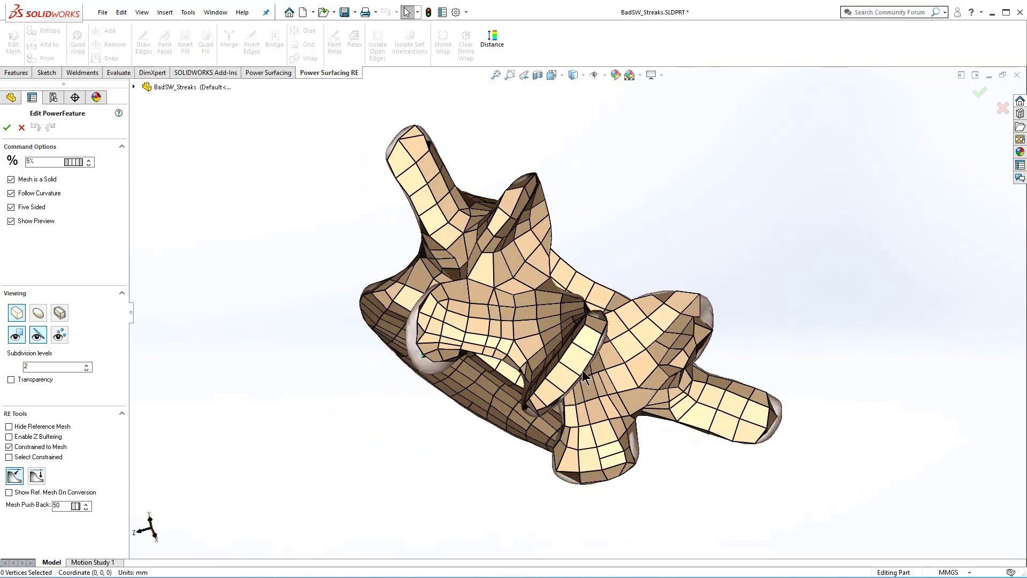
pyautogui.click(524, 75)
# - Preview the vertebra's Quad Wrap at 4% polygon size and inspect the mesh from another angle
pyautogui.click(88, 165)
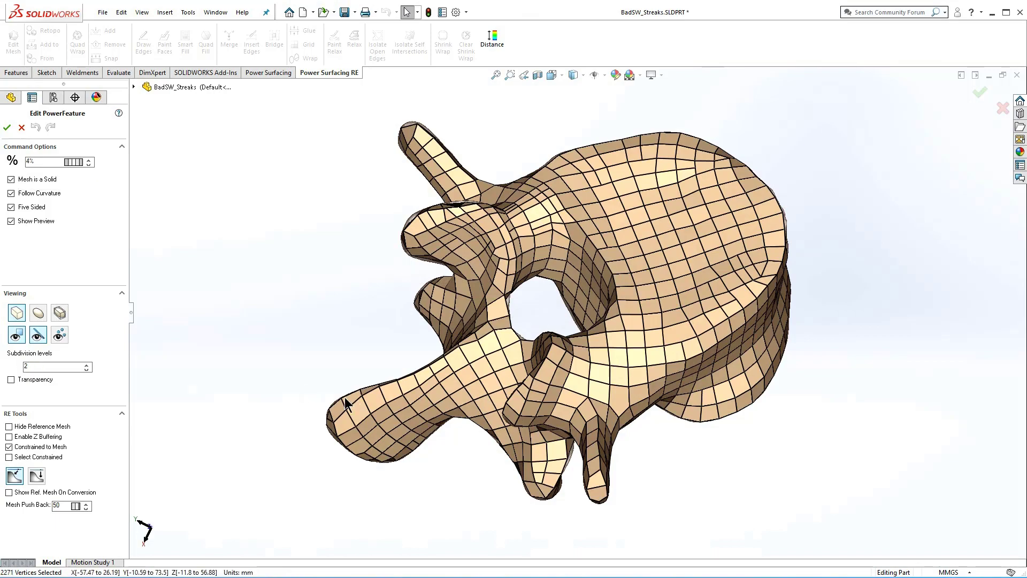
pyautogui.moveTo(345, 404); pyautogui.dragTo(334, 369, button='middle')
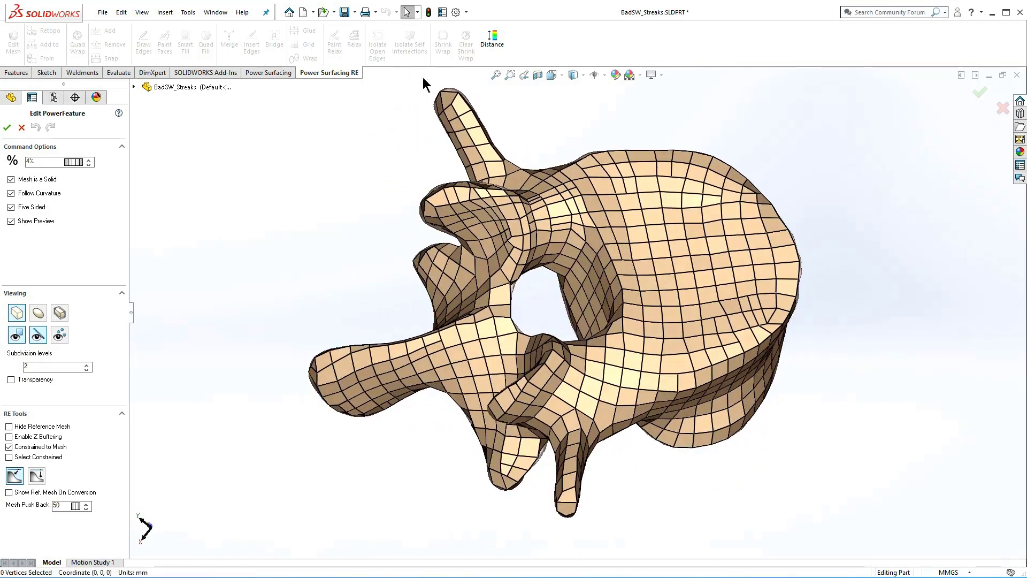
pyautogui.click(524, 77)
# - Set the vertebra's Quad Wrap polygon size to 3% and accept the quad mesh
pyautogui.moveTo(44, 162); pyautogui.dragTo(17, 166)
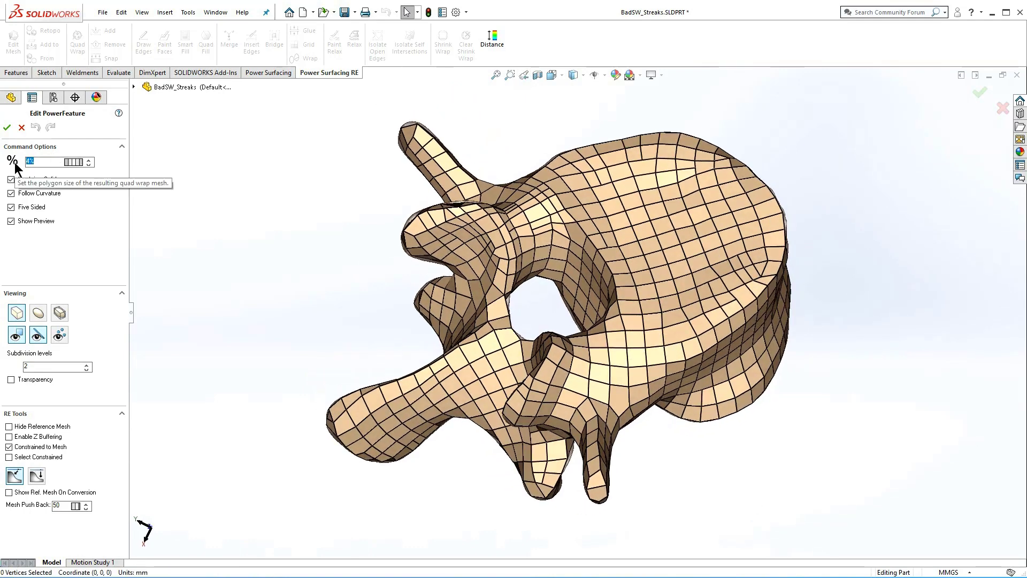
pyautogui.write('3')
pyautogui.press('Return')
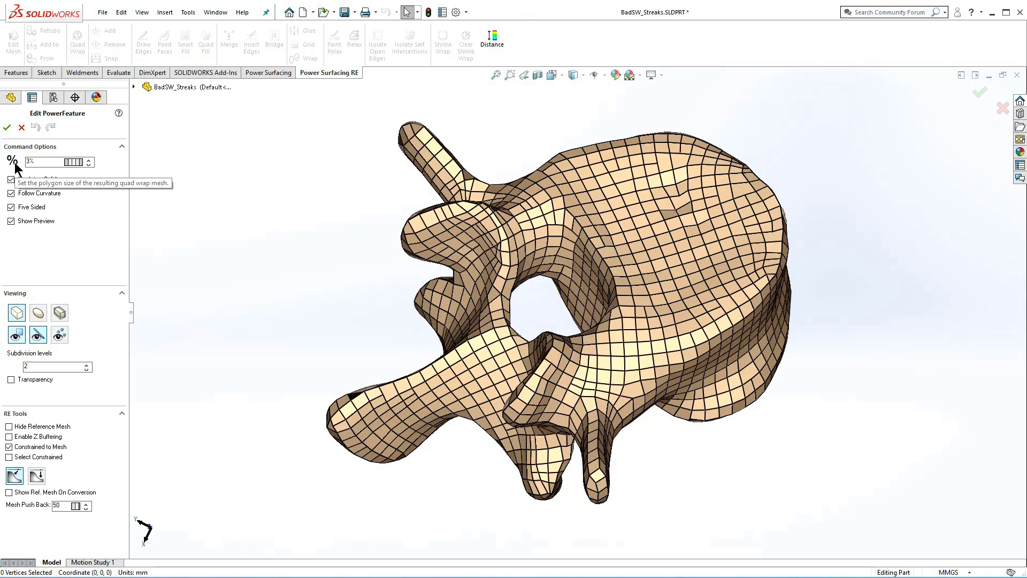
pyautogui.click(7, 127)
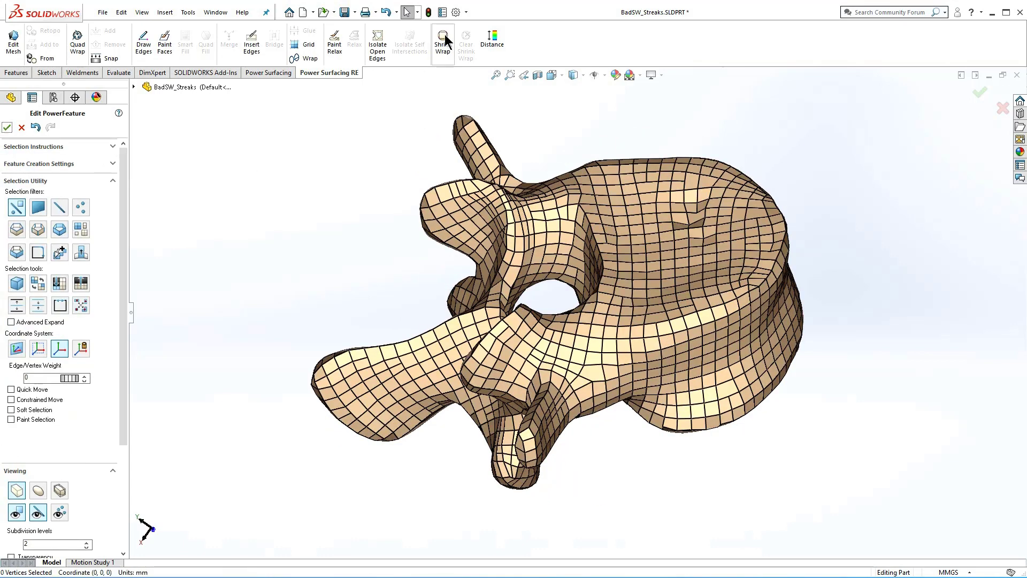
# - Start Shrink Wrap on the 3% vertebra mesh with the preview shown and the interpolation level set to 3
pyautogui.click(444, 42)
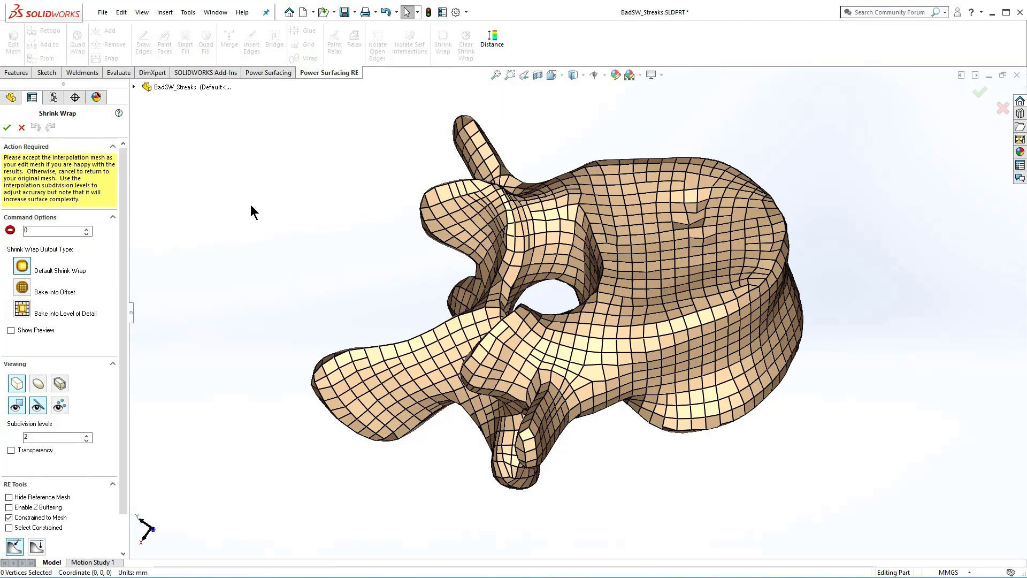
pyautogui.click(11, 331)
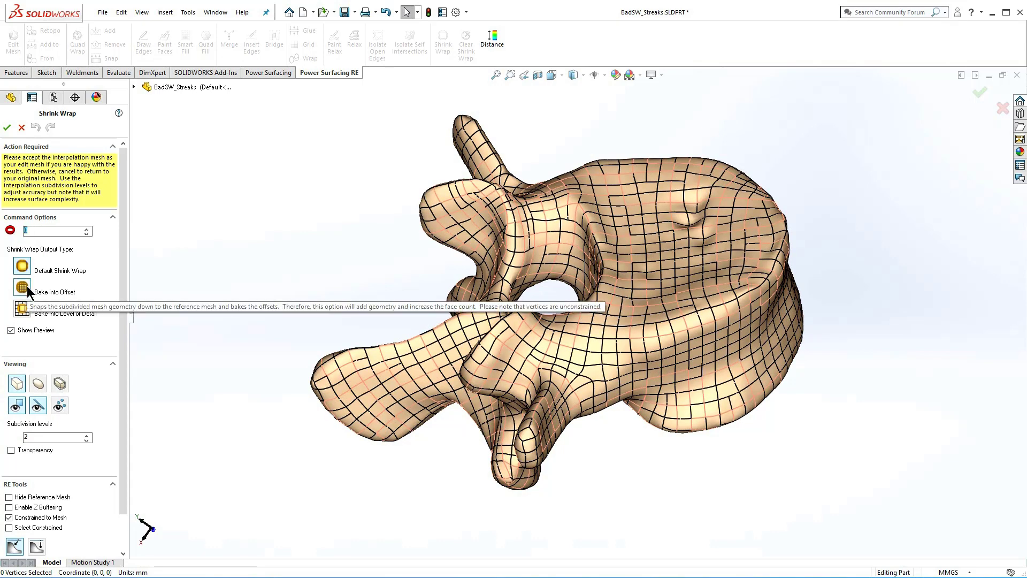
pyautogui.write('3')
# - Preview the Bake into Offset output, switch back to Default Shrink Wrap and accept the result
pyautogui.click(27, 286)
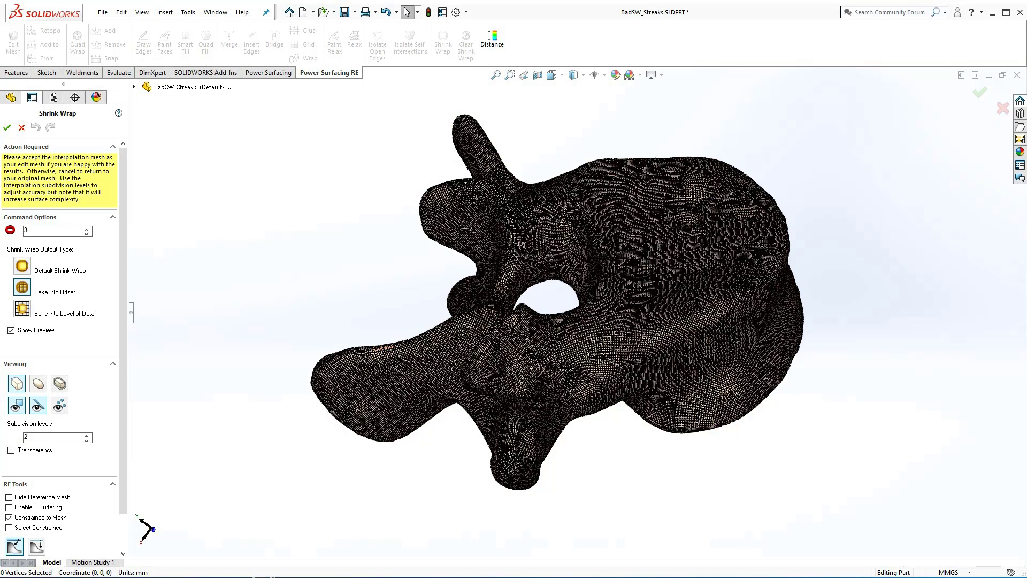
pyautogui.click(23, 267)
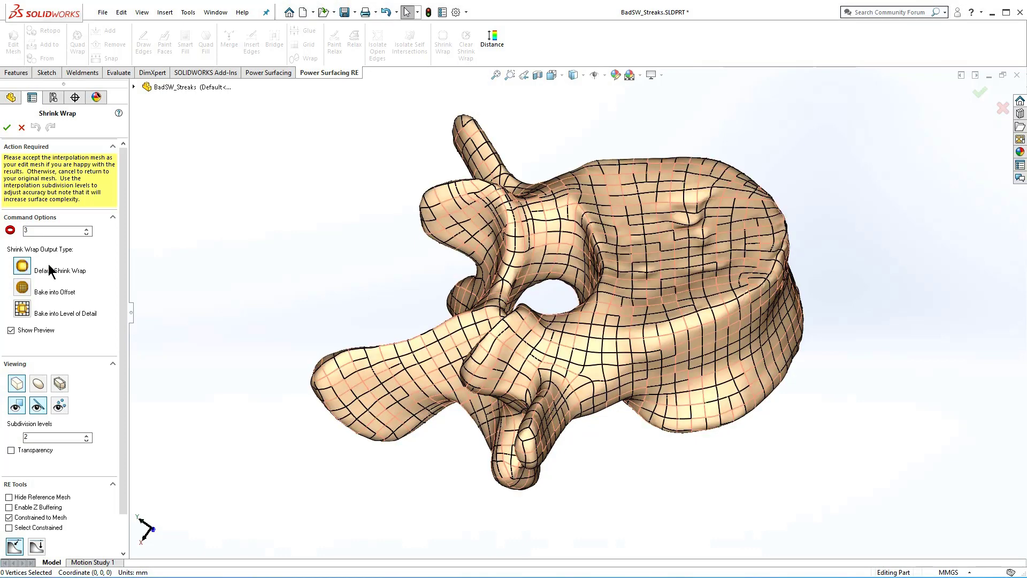
pyautogui.click(7, 127)
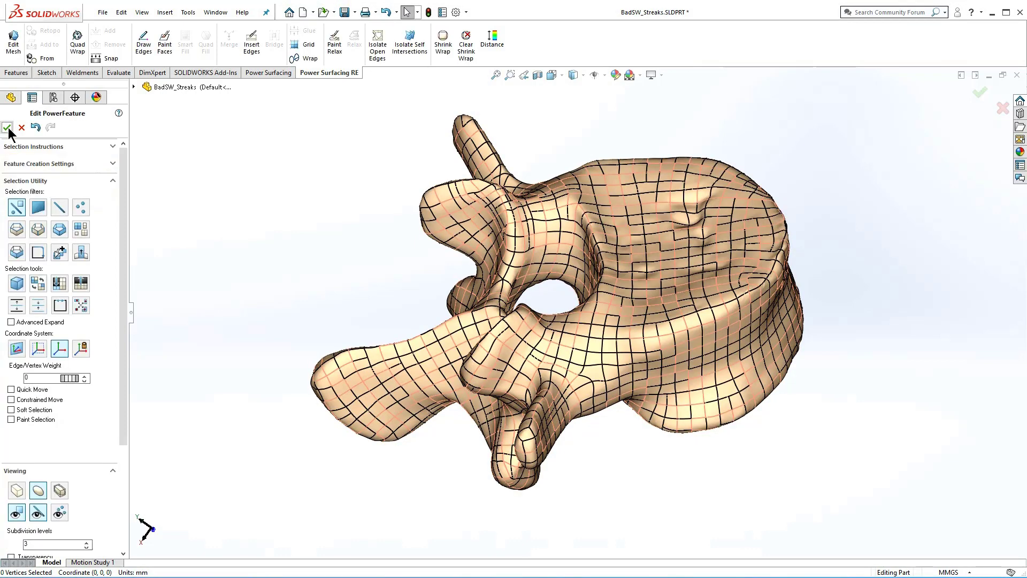
# - Convert the shrink-wrapped vertebra mesh to a SOLIDWORKS body and inspect its face layout
pyautogui.click(7, 127)
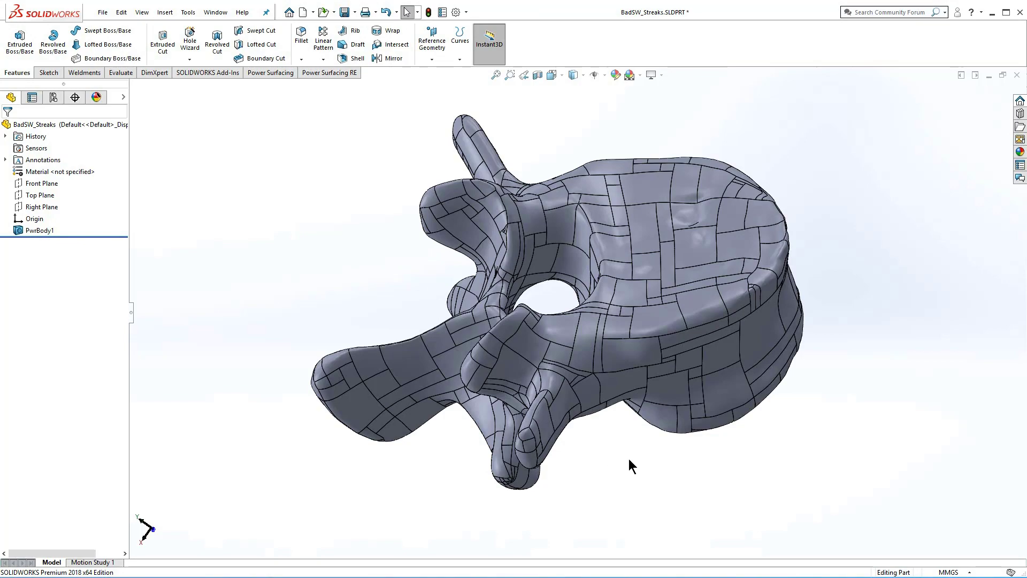
pyautogui.moveTo(622, 449)
pyautogui.mouseDown(button='middle')
pyautogui.moveTo(612, 362)
pyautogui.moveTo(724, 426)
pyautogui.moveTo(668, 415)
pyautogui.moveTo(601, 445)
pyautogui.moveTo(623, 461)
pyautogui.mouseUp(button='middle')
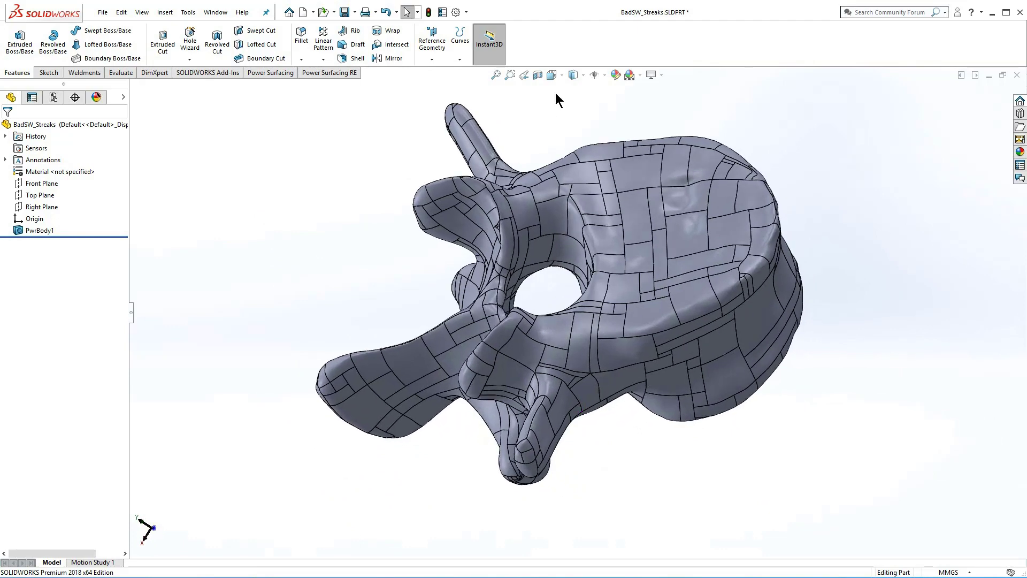
pyautogui.click(525, 77)
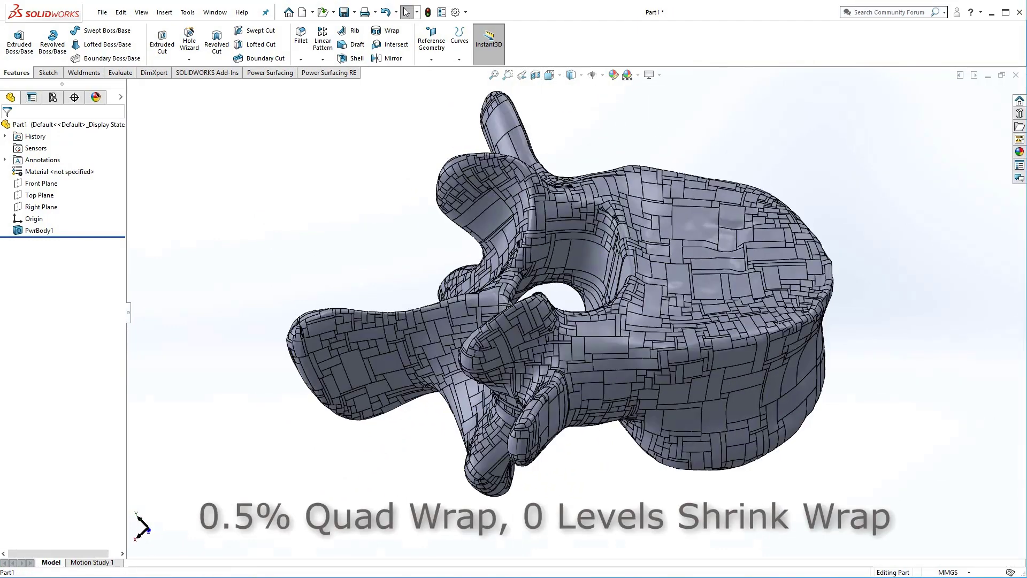